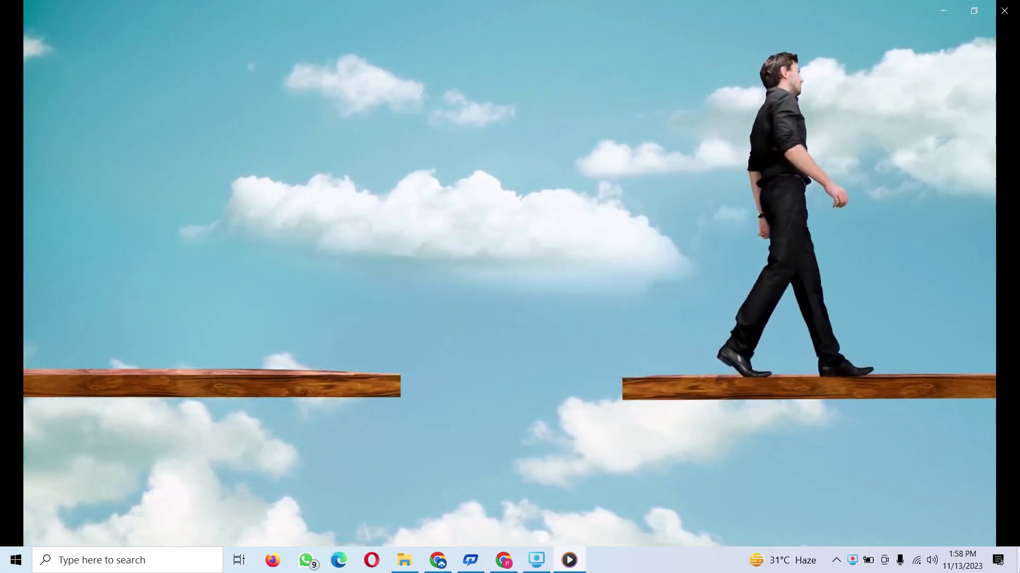
Leave the intro video and start a blank 5-second video design with Elements open.
key("alt+Tab")
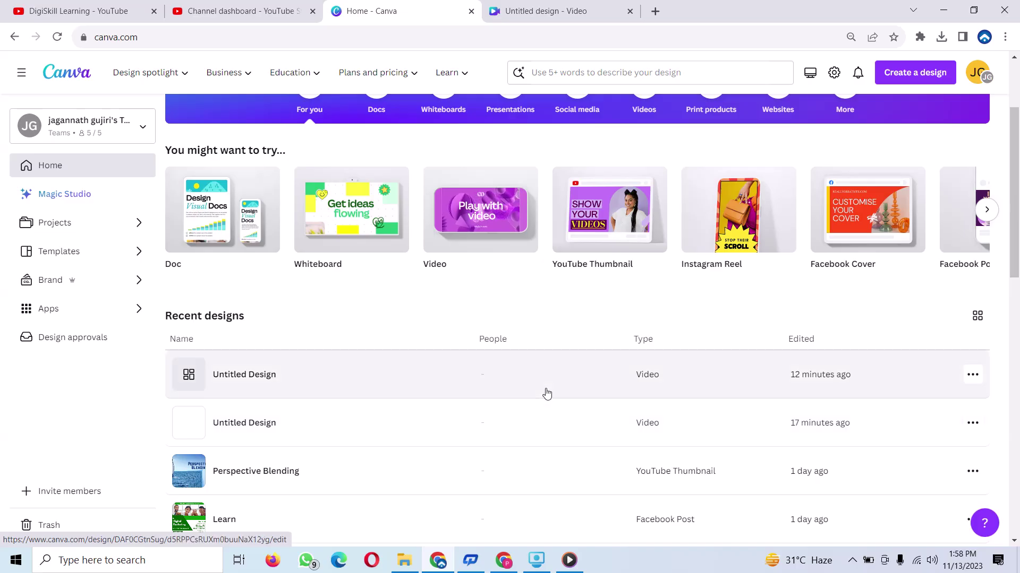
left_click(492, 227)
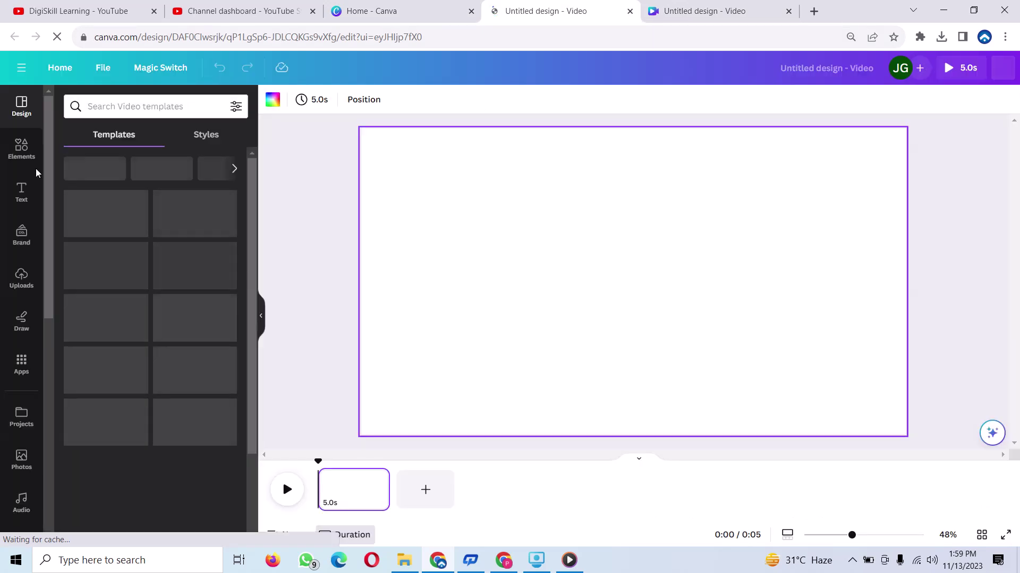
left_click(36, 170)
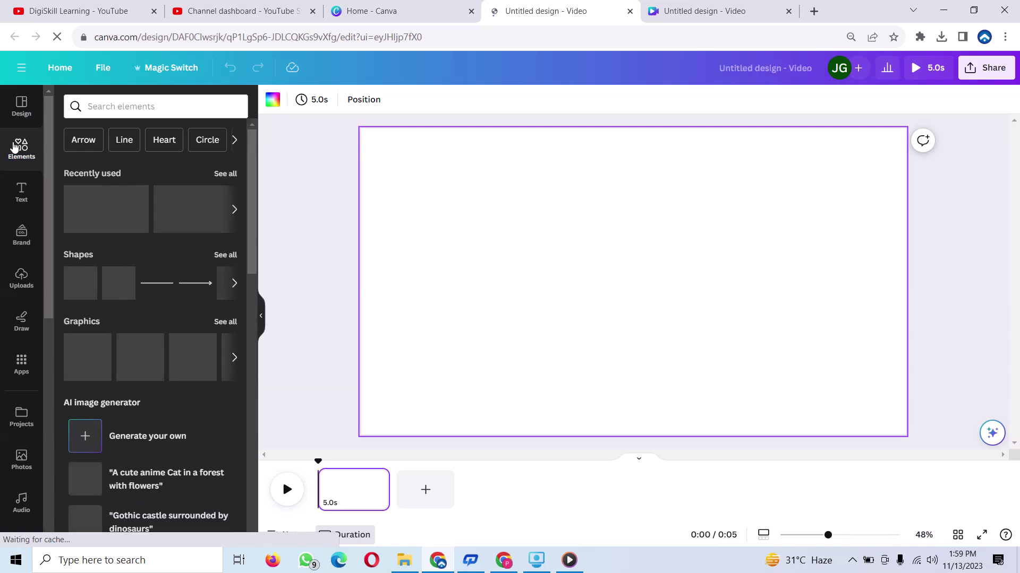
Search the elements library for 'catching' and browse the video results.
left_click(191, 103)
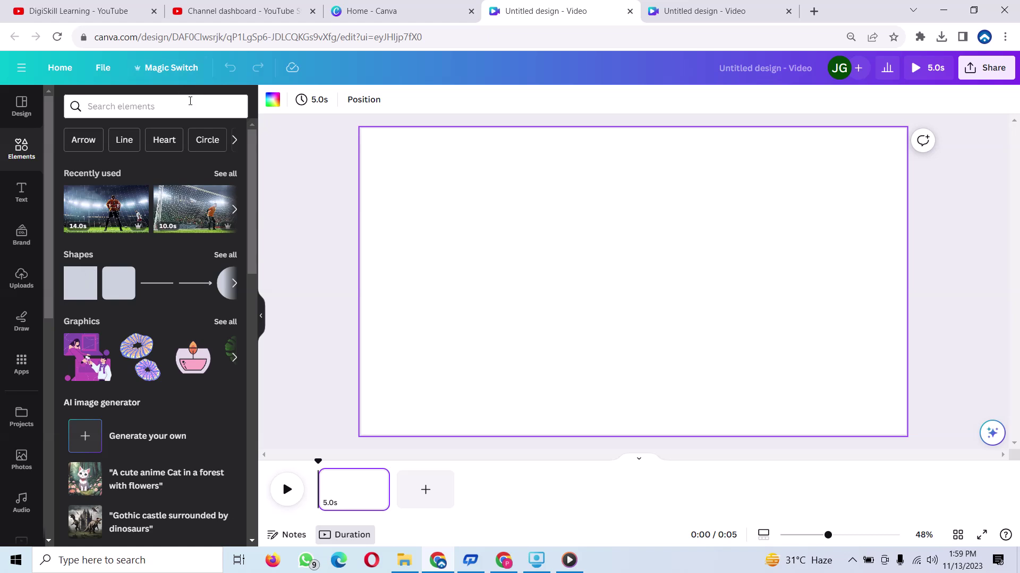
type("c")
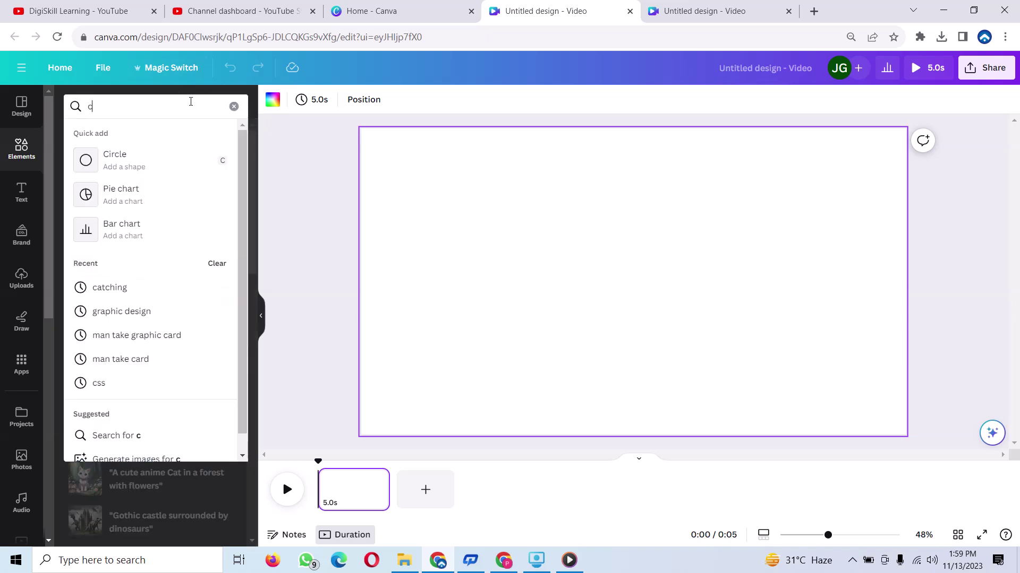
type("atchi")
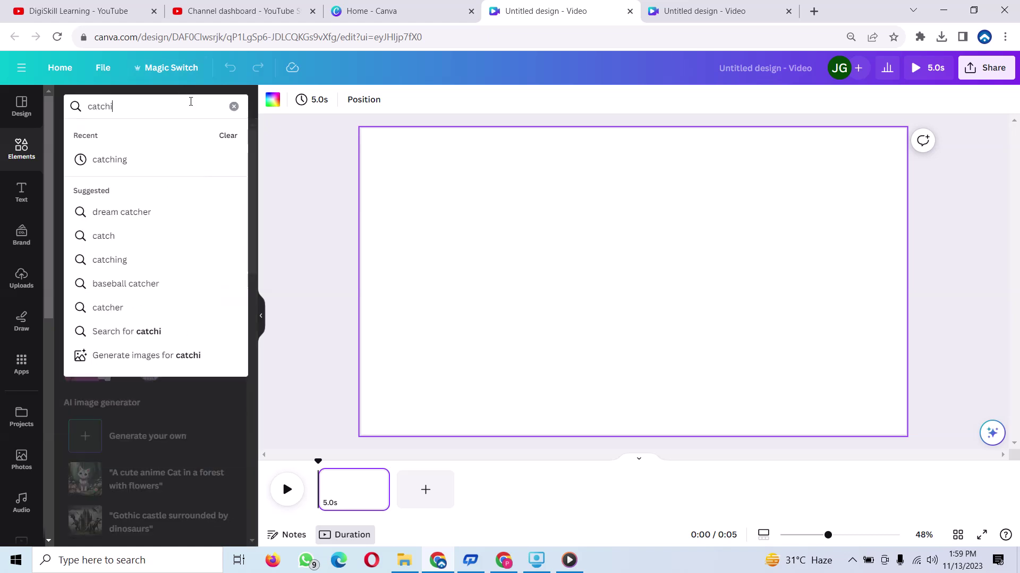
type("ng")
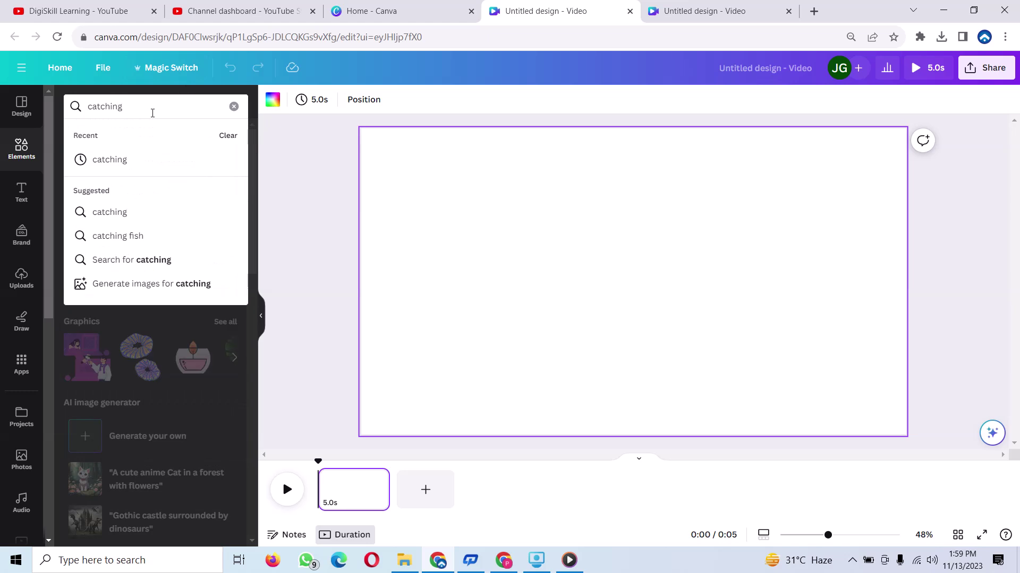
left_click(125, 161)
scroll(222, 372, "down", 2)
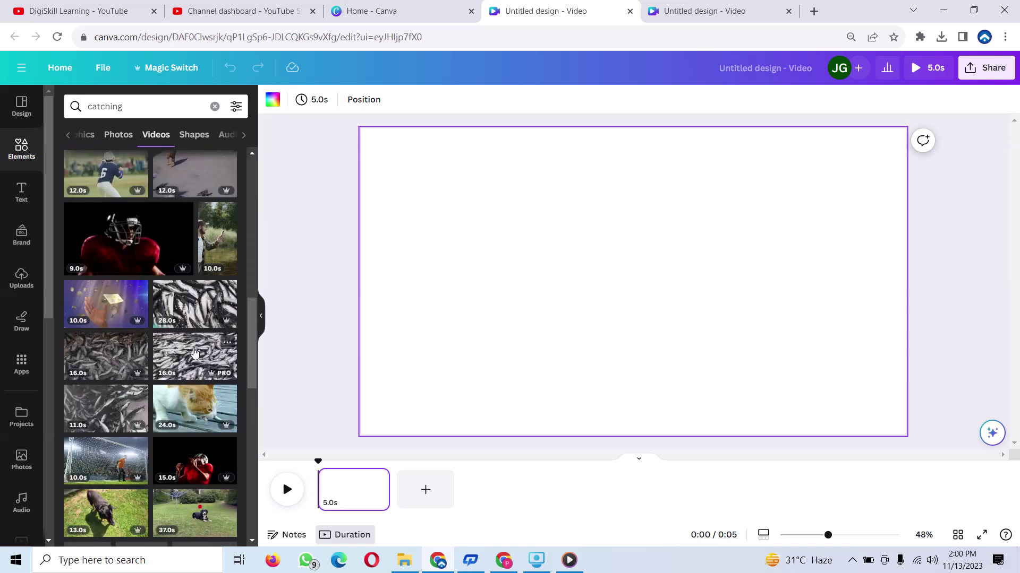
scroll(207, 361, "down", 2)
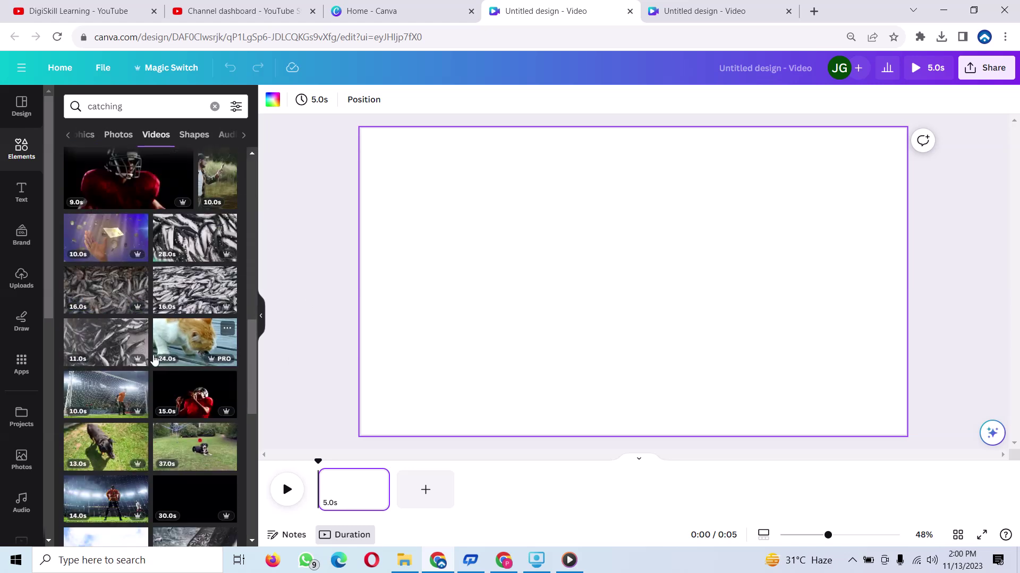
Add the 10-second goal-net goalkeeper video and set it as the page background.
mouse_move(105, 393)
left_click(76, 420)
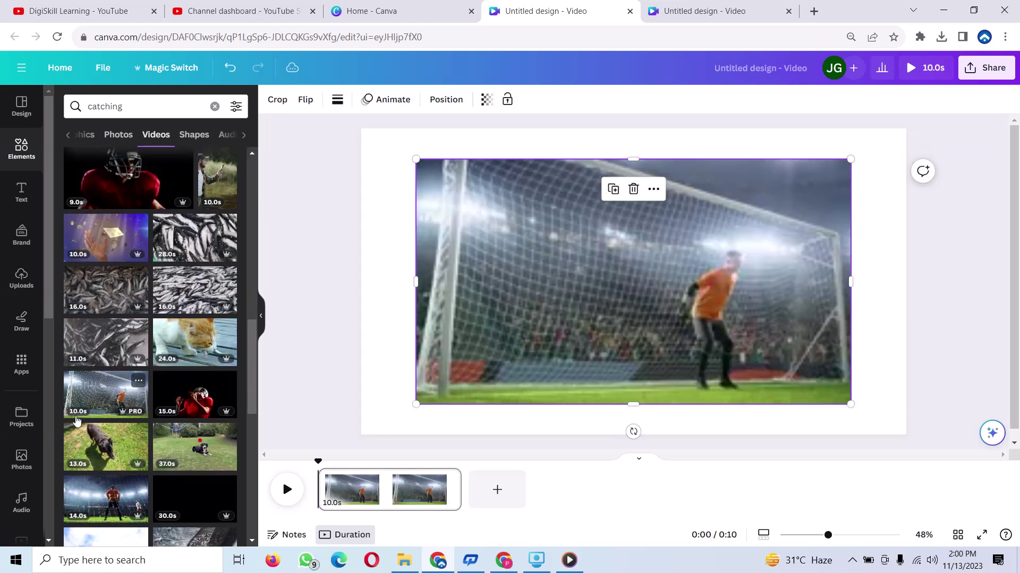
right_click(593, 289)
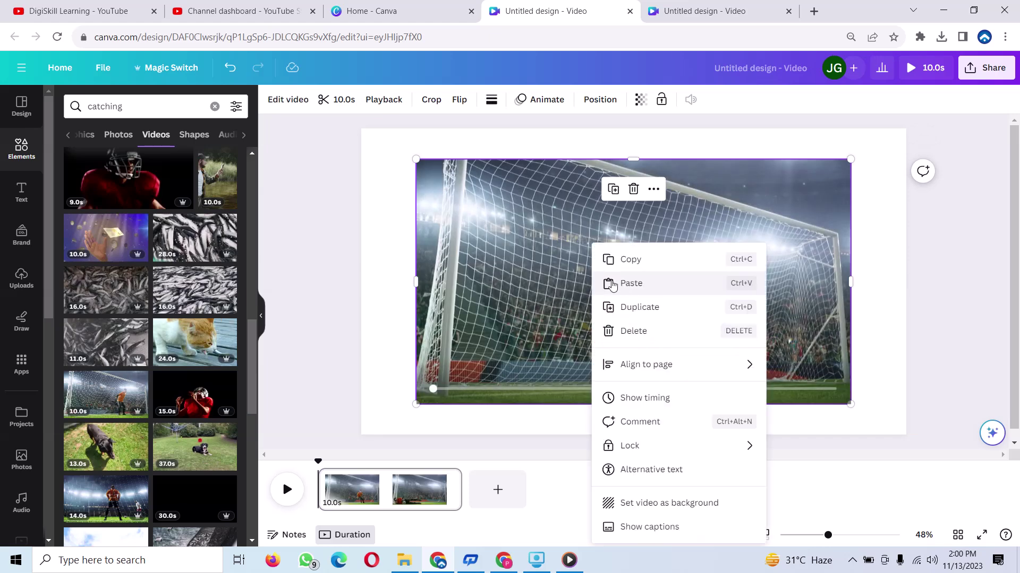
left_click(546, 282)
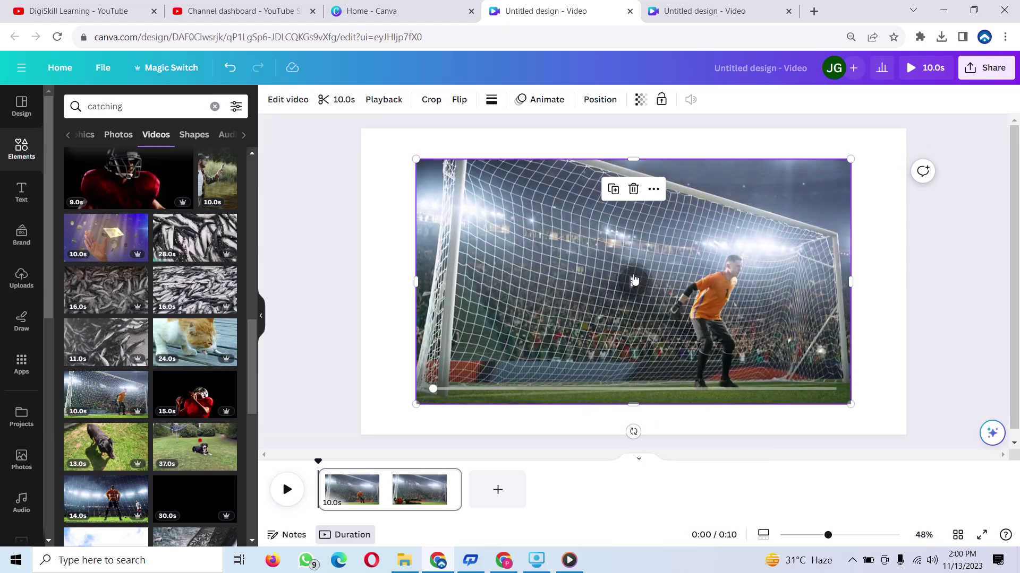
left_click(634, 280)
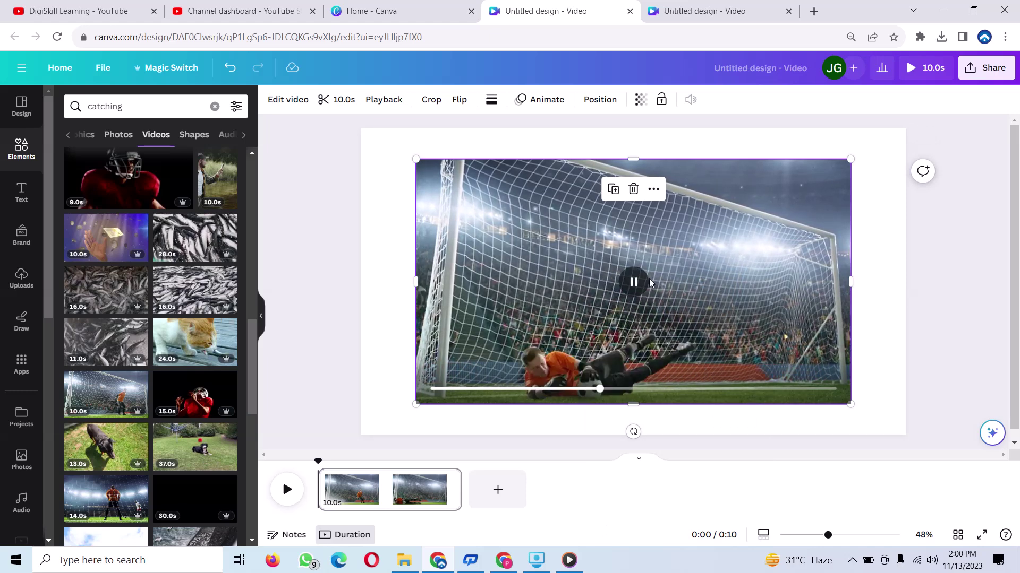
right_click(650, 281)
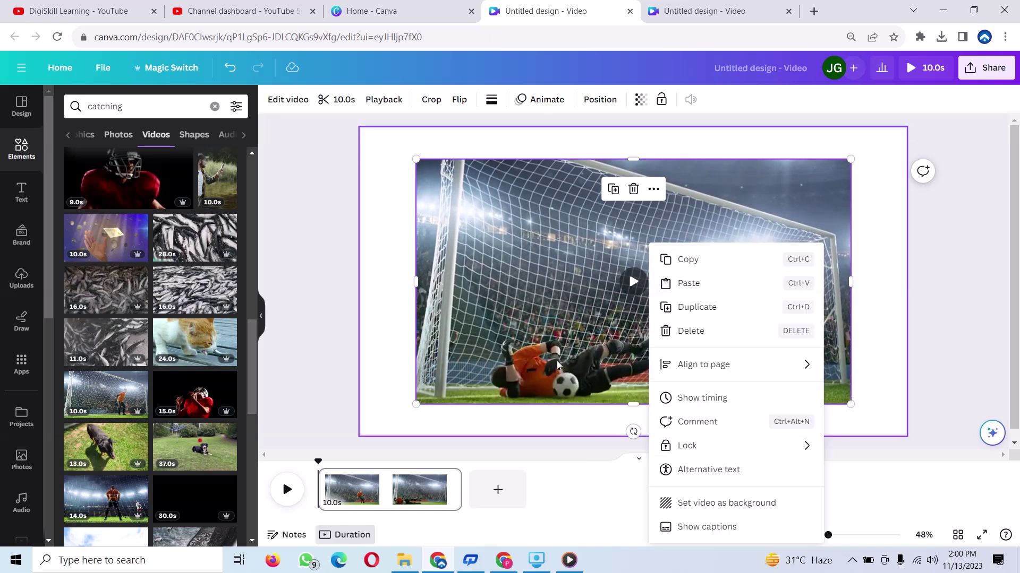
right_click(550, 336)
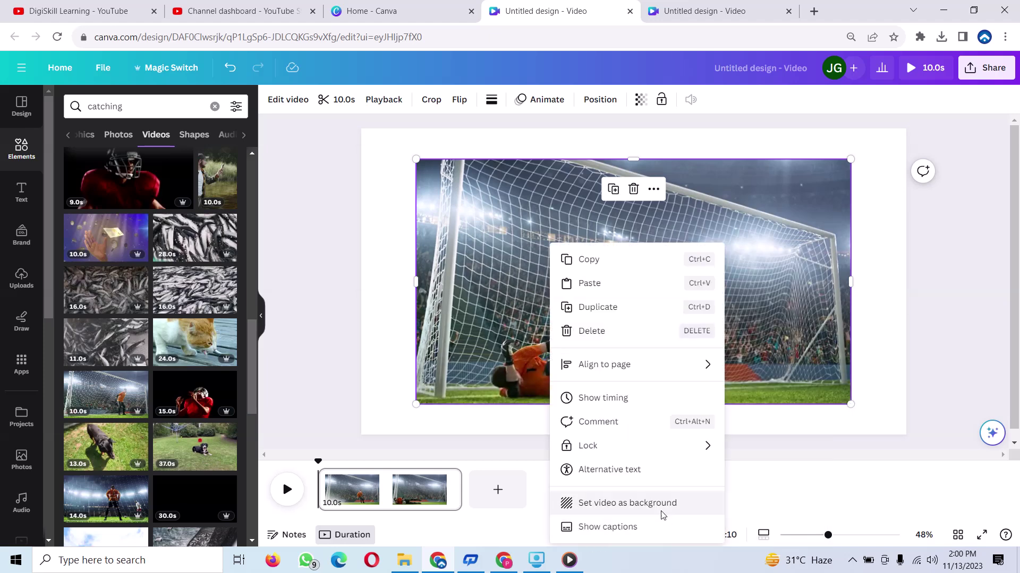
left_click(627, 503)
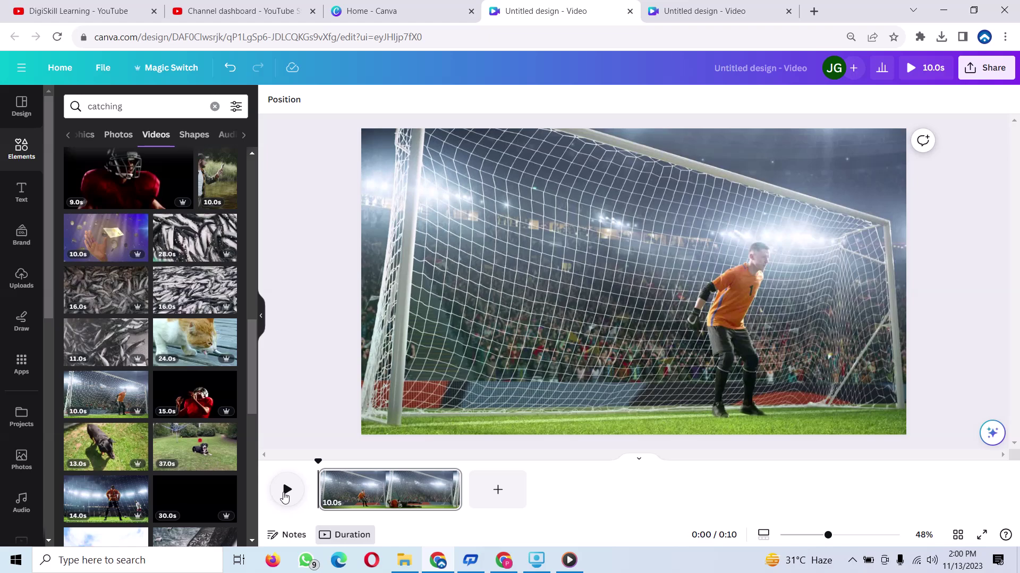
Split the goalkeeper page at about 0:02 into 2.5 s and 7.4 s pages.
left_click(285, 491)
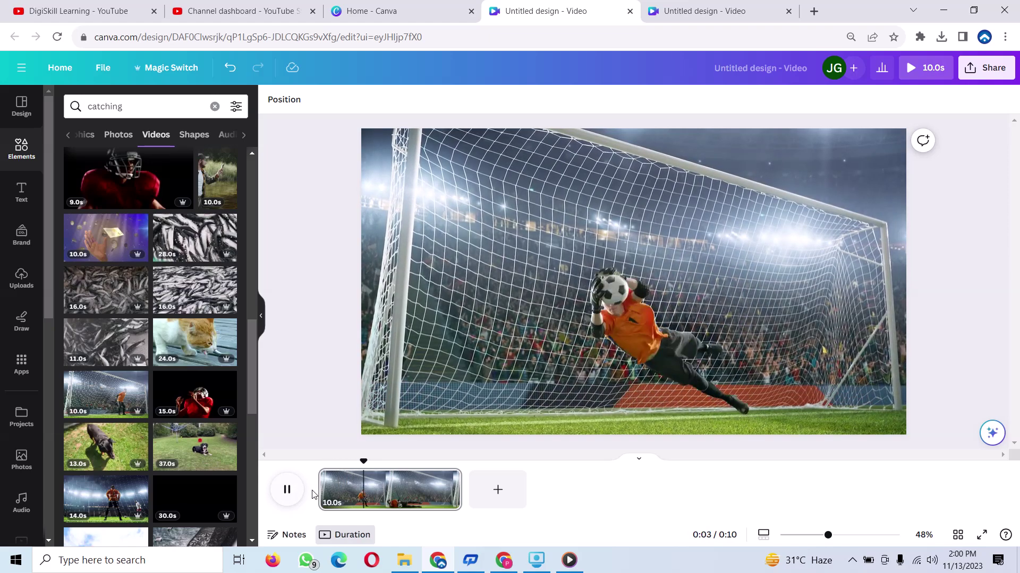
right_click(356, 489)
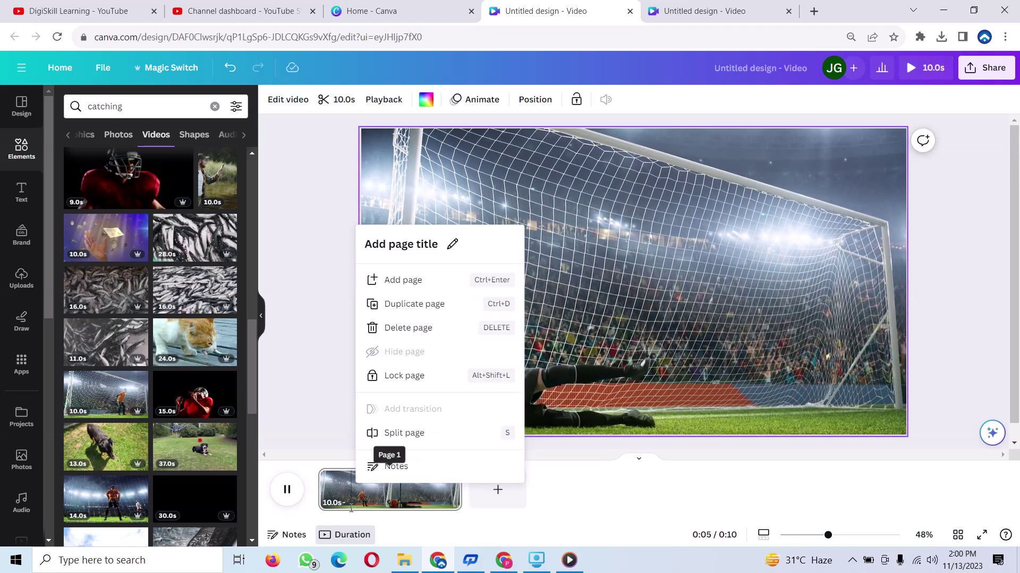
left_click(350, 509)
right_click(339, 497)
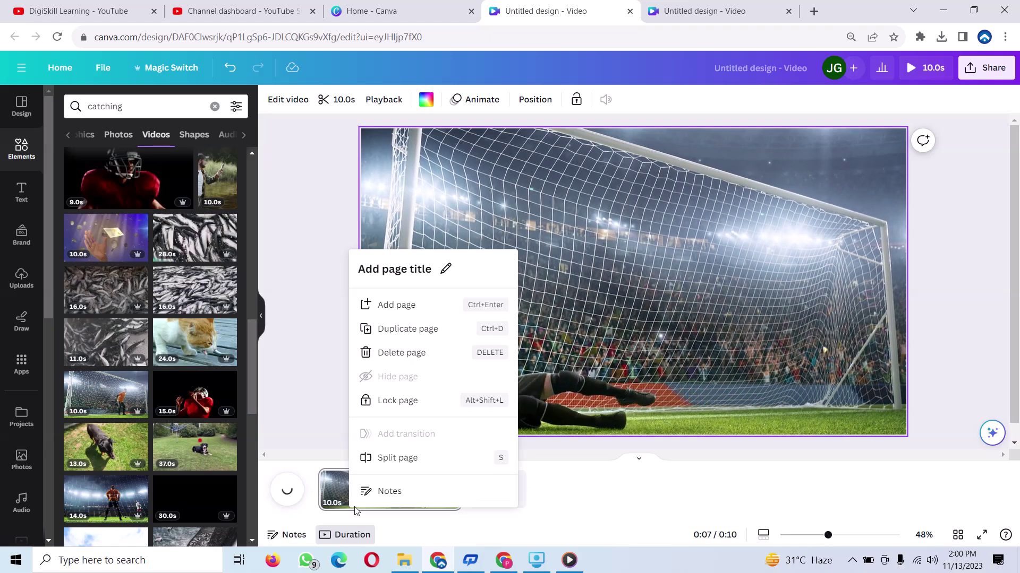
left_click(338, 495)
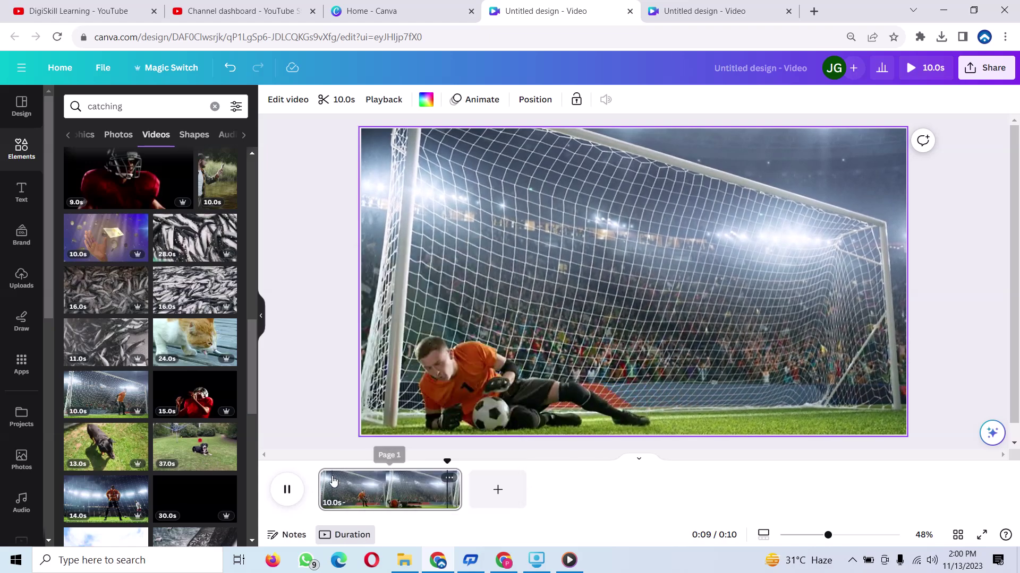
left_click(355, 493)
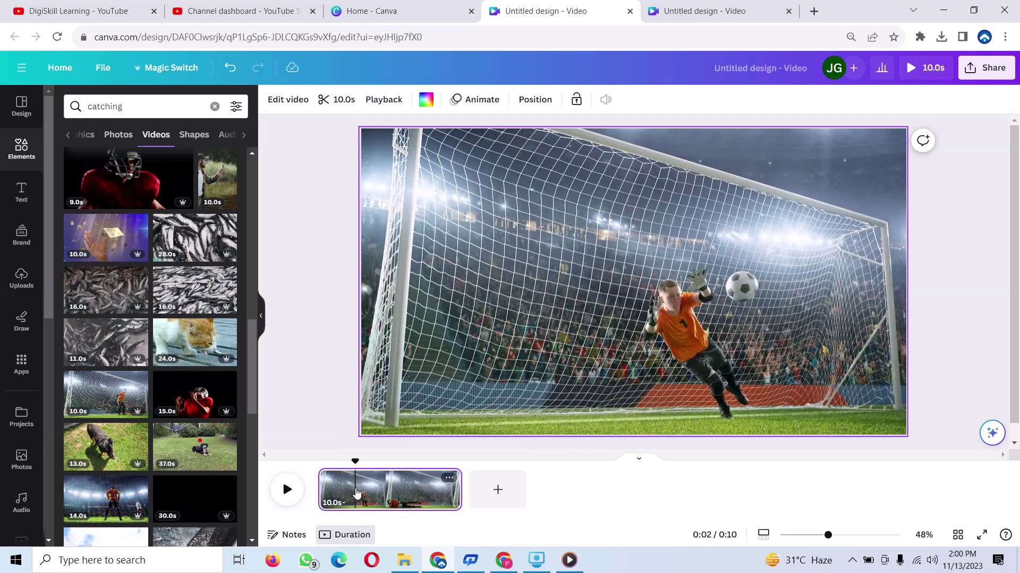
right_click(356, 493)
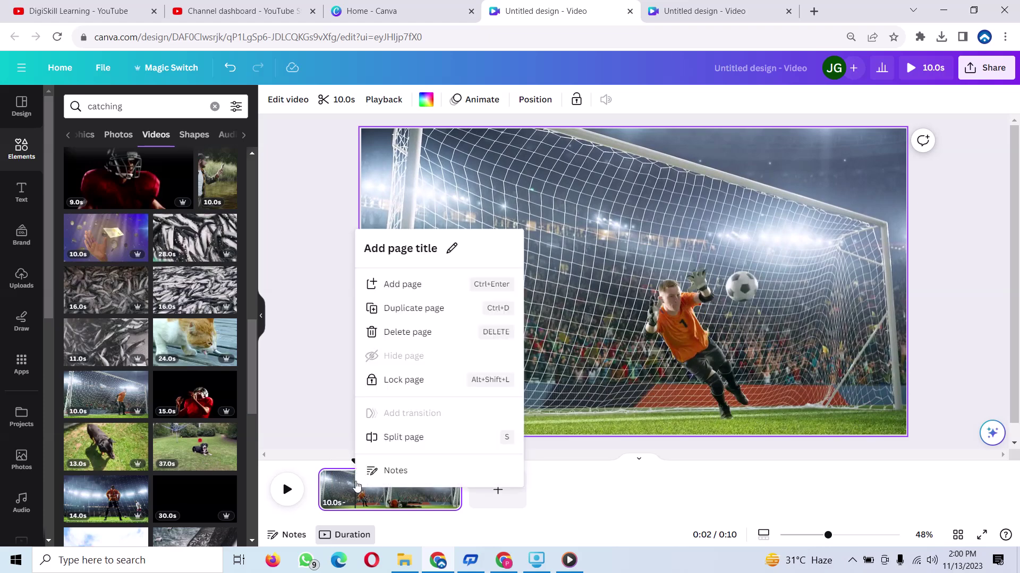
left_click(412, 436)
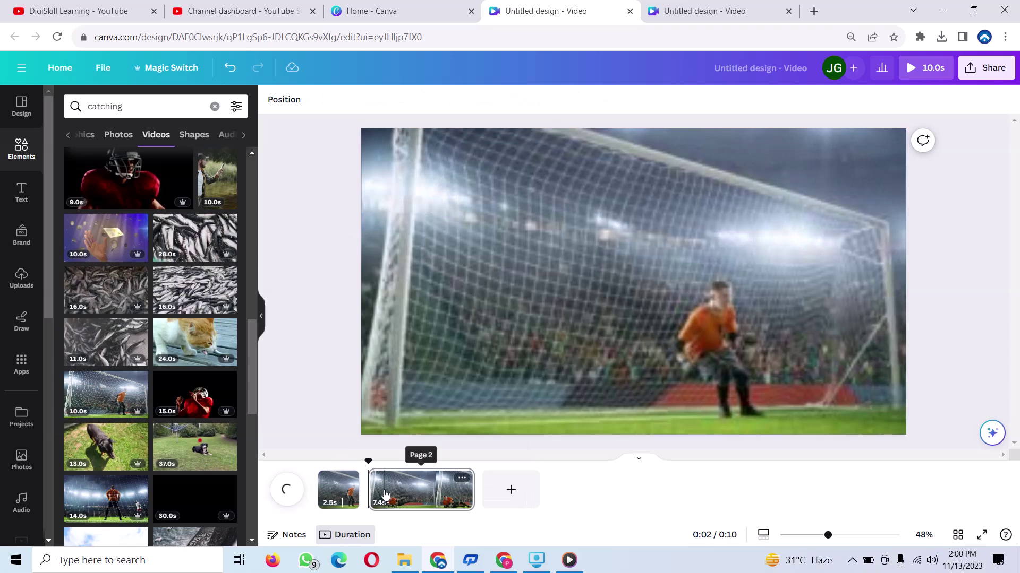
mouse_move(421, 490)
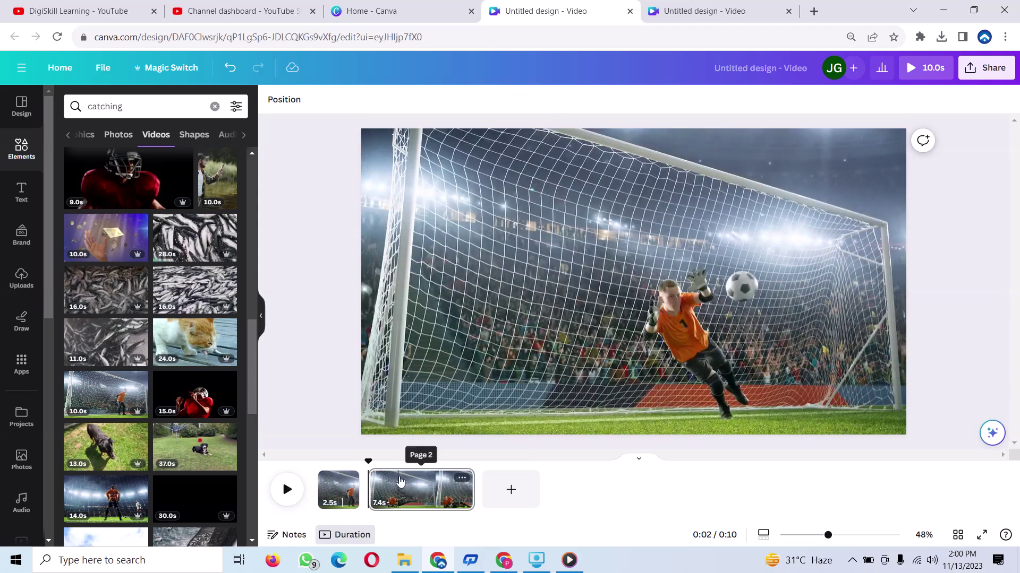
Split the 7.4 s page at about 0:04 into 1.7 s and 5.7 s clips.
left_click(396, 480)
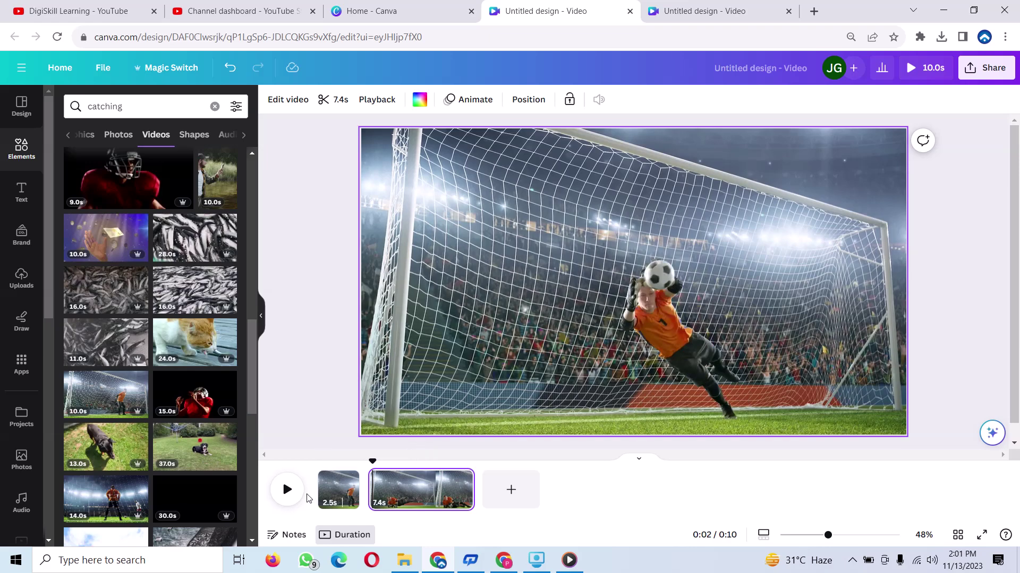
left_click(296, 494)
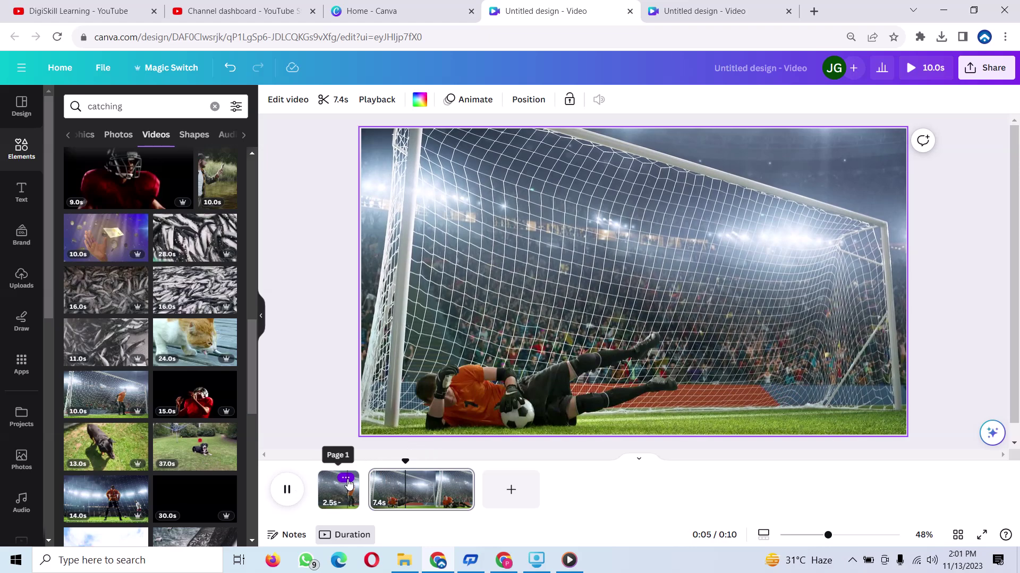
right_click(421, 485)
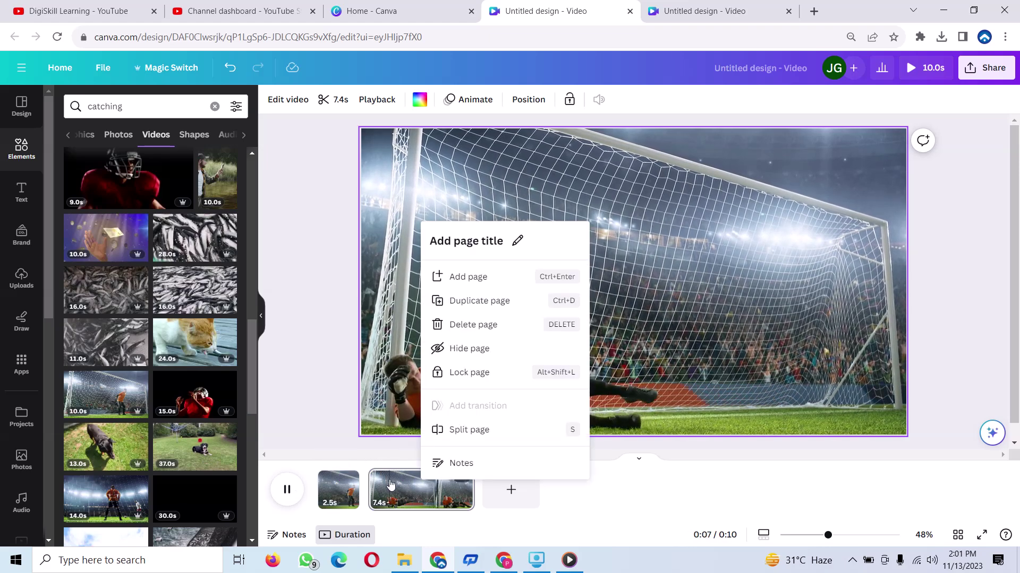
left_click(394, 495)
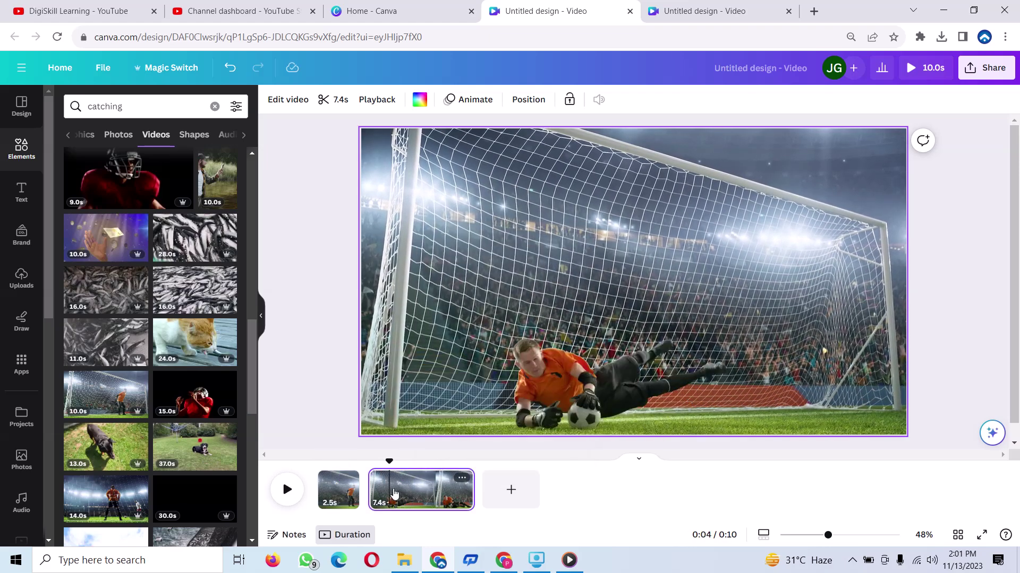
left_click(393, 495)
right_click(393, 495)
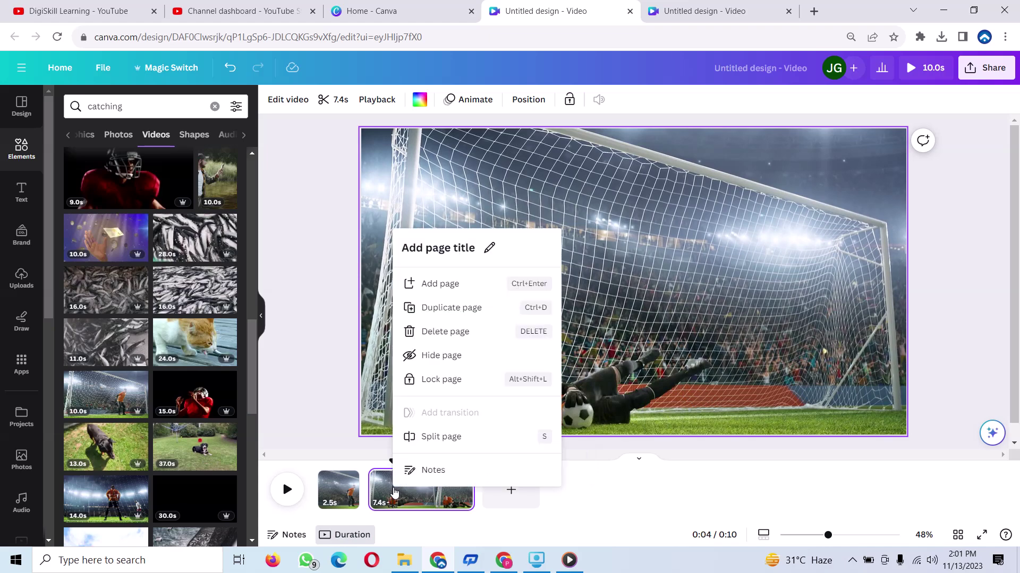
left_click(441, 437)
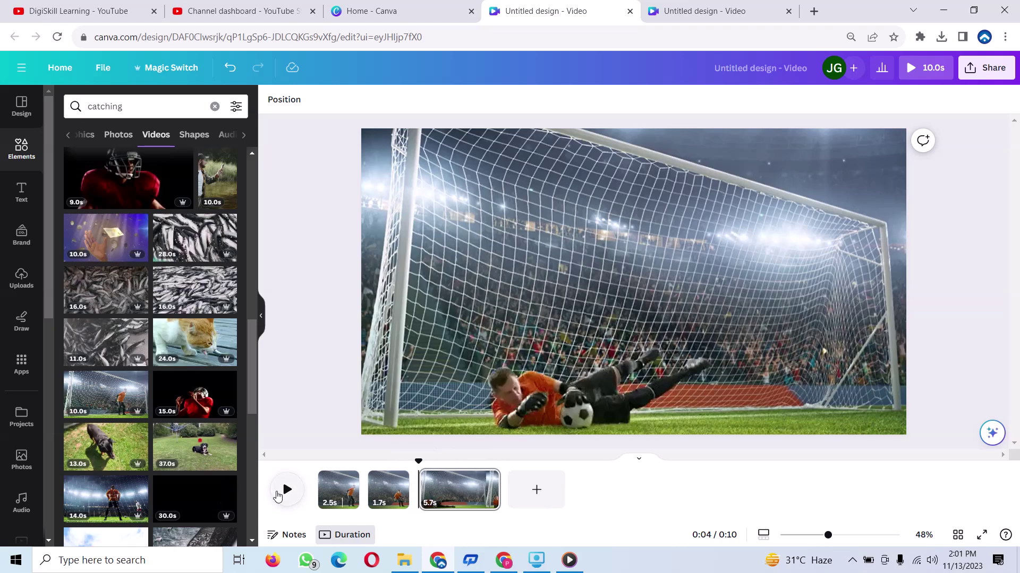
Split the 5.7 s third clip into 2.8 s and 2.9 s clips.
left_click(278, 496)
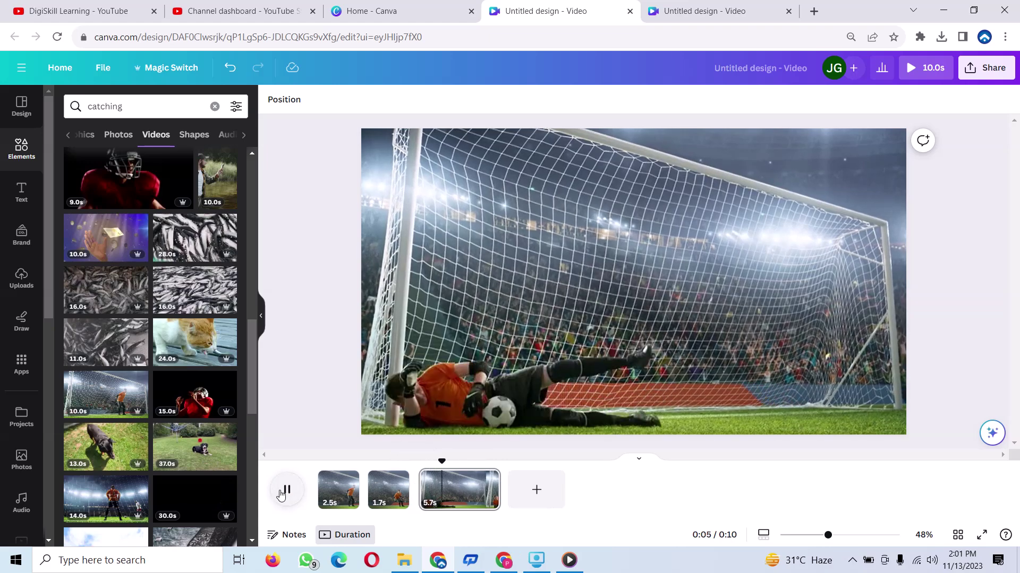
left_click(460, 498)
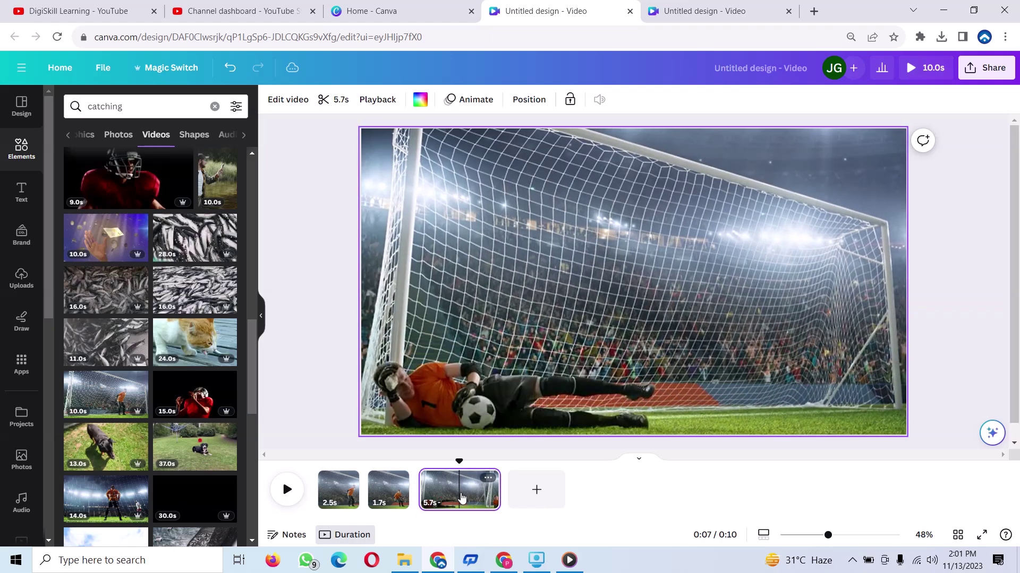
right_click(462, 497)
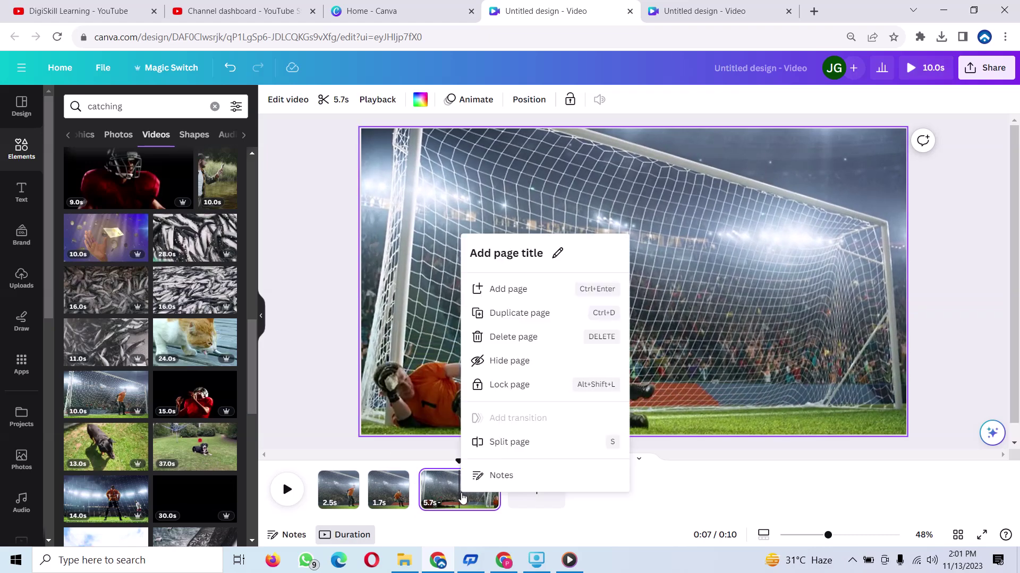
left_click(559, 443)
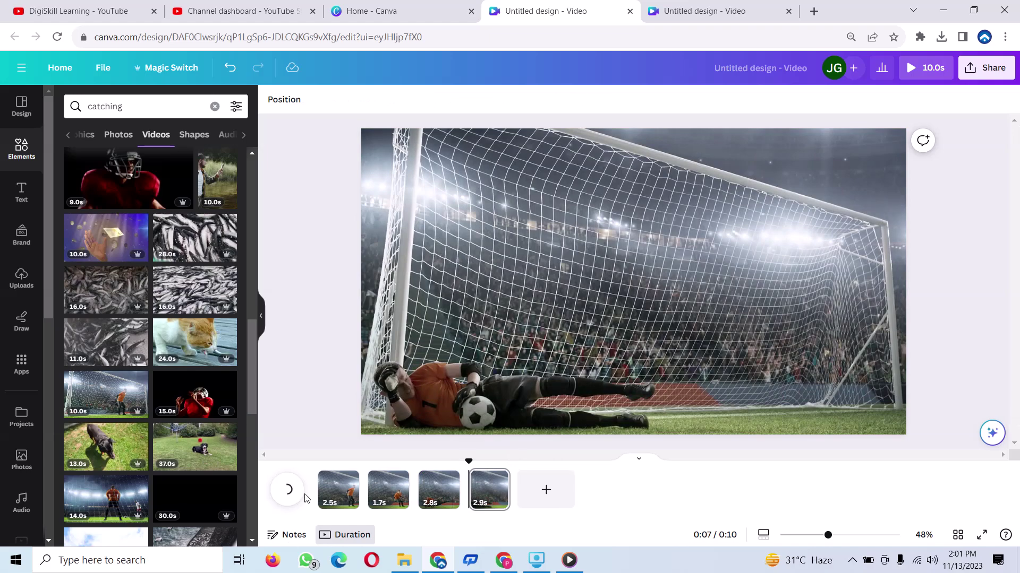
left_click(281, 499)
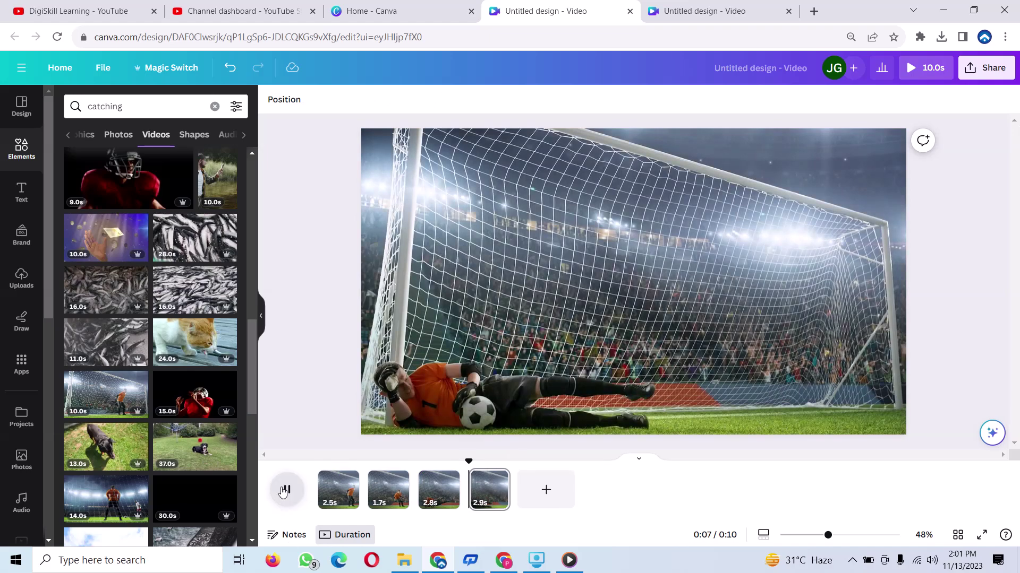
left_click(325, 488)
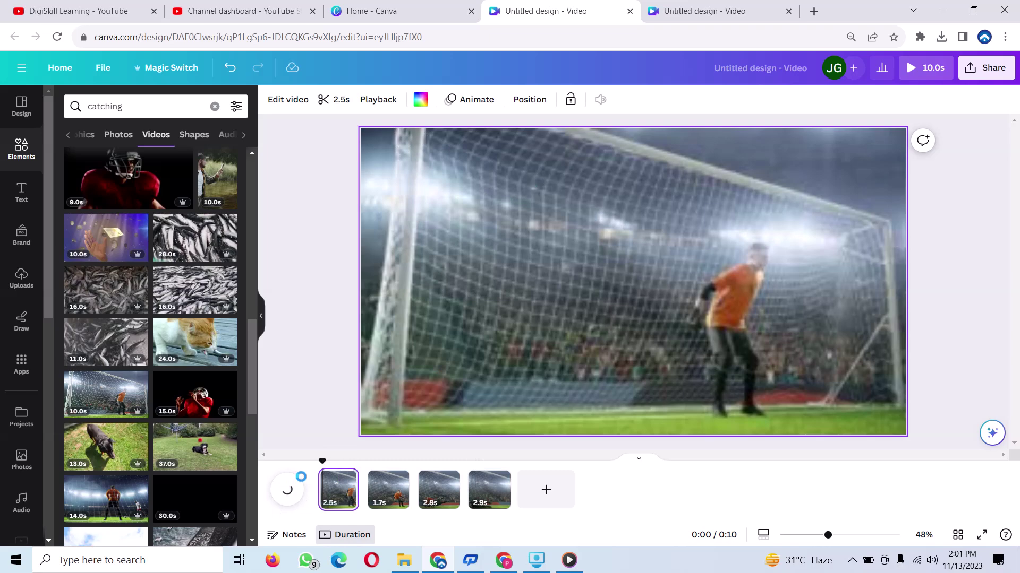
left_click(287, 494)
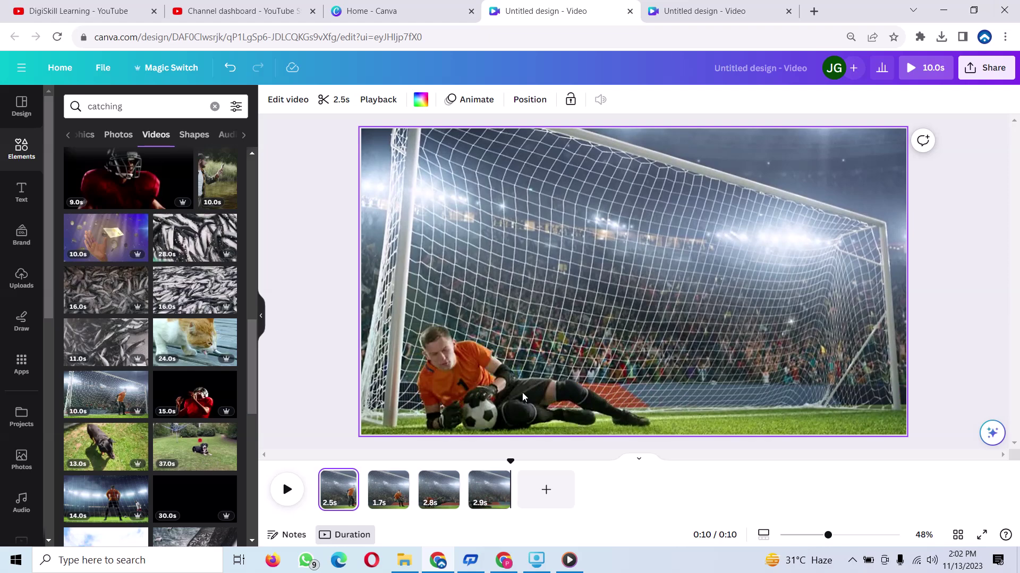
left_click(496, 483)
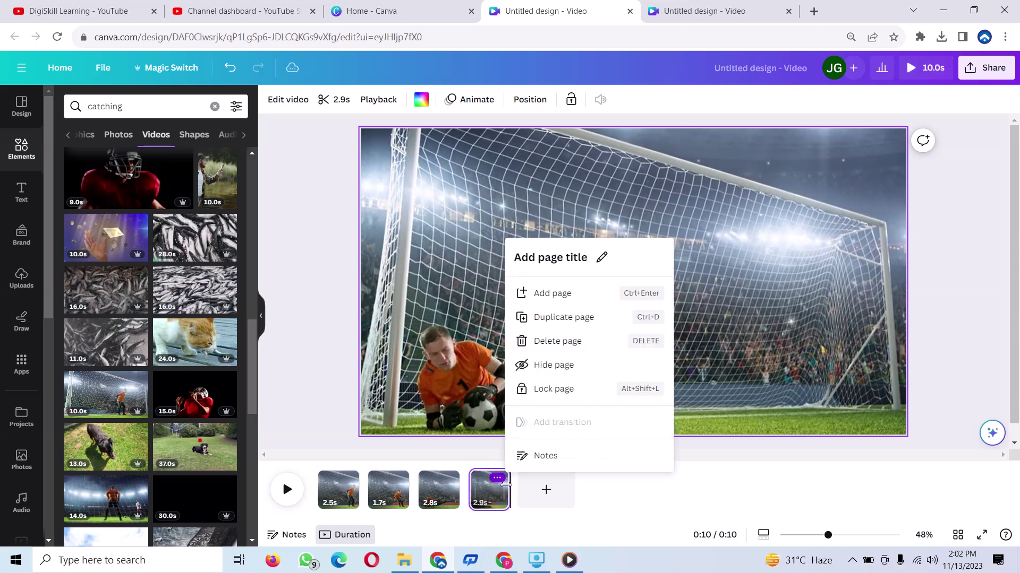
Trim the fourth clip from 2.9 s to 2.0 s, making the video 9.1 s.
left_click_drag(505, 486, 493, 491)
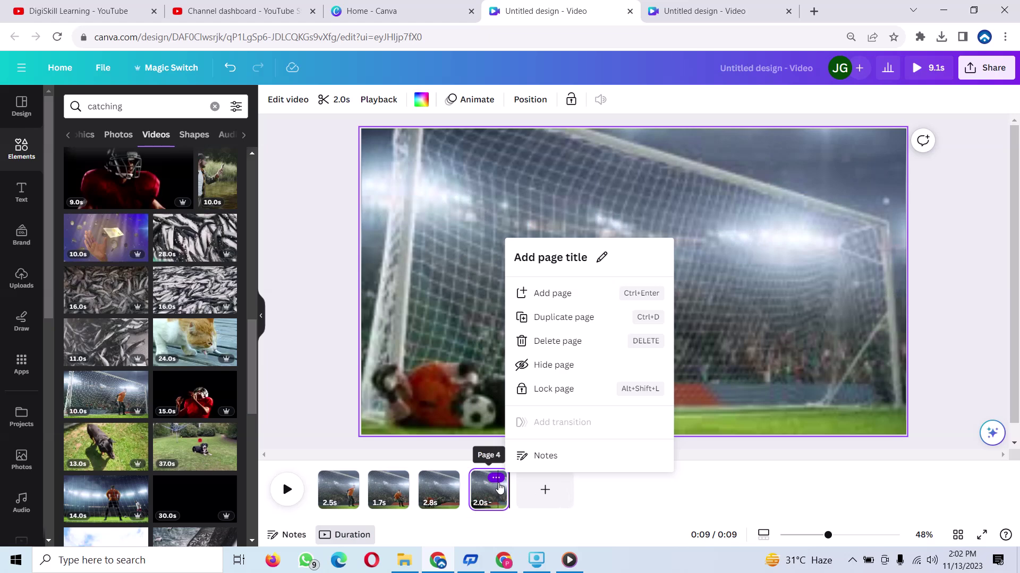
left_click(499, 488)
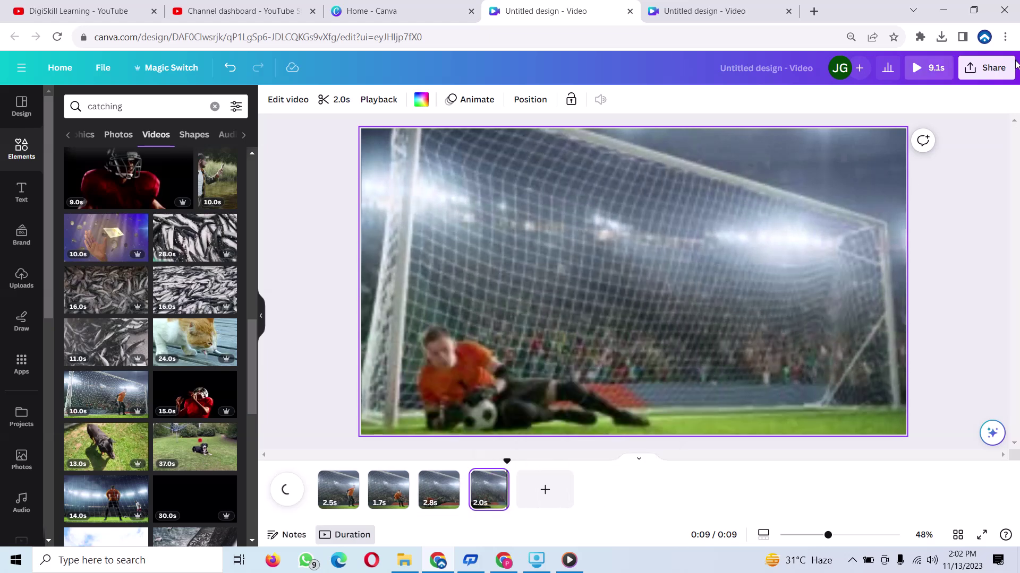
Download page 2 of the design as a 1920 × 1080 PNG.
left_click(999, 67)
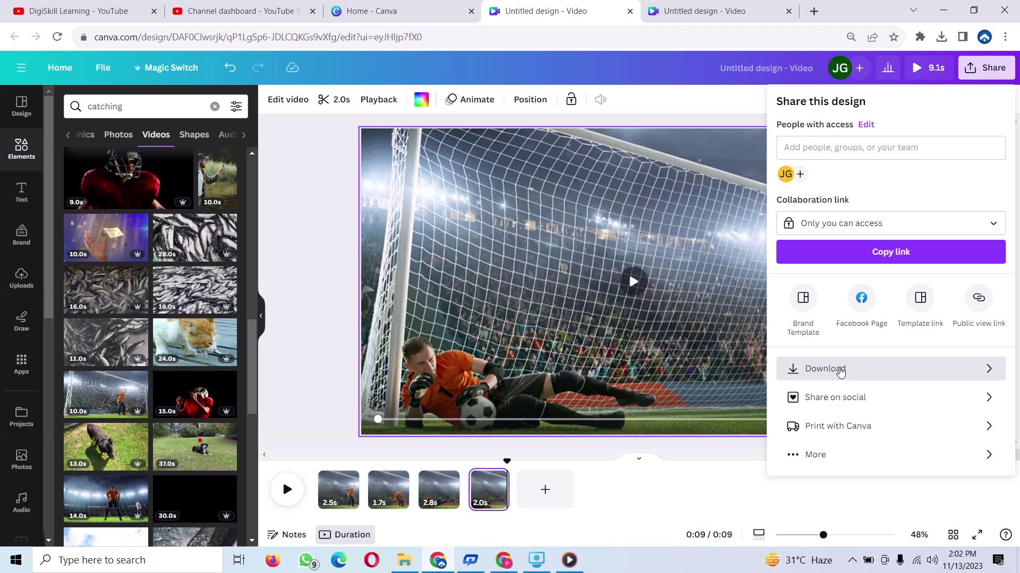
left_click(840, 373)
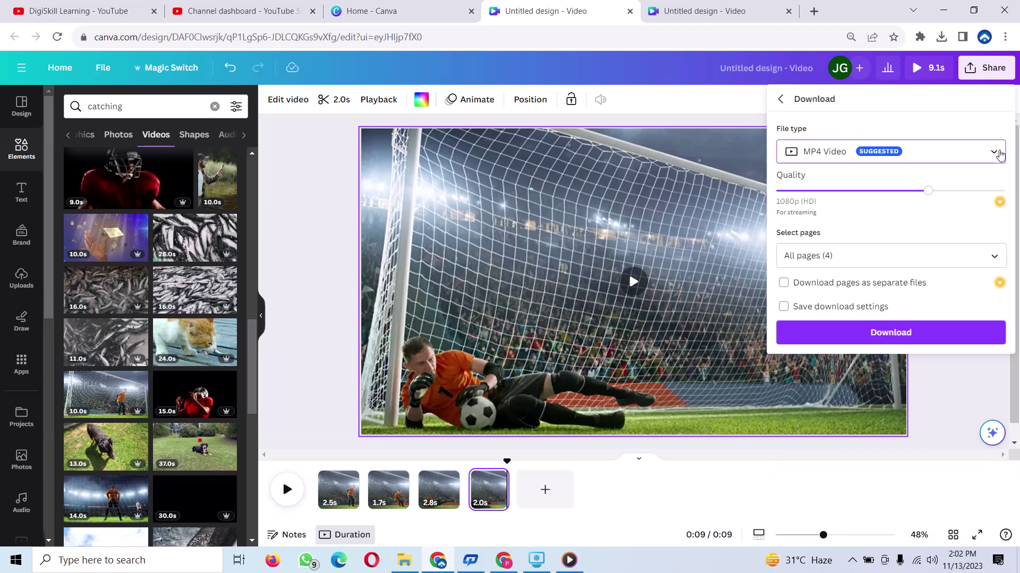
left_click(1000, 154)
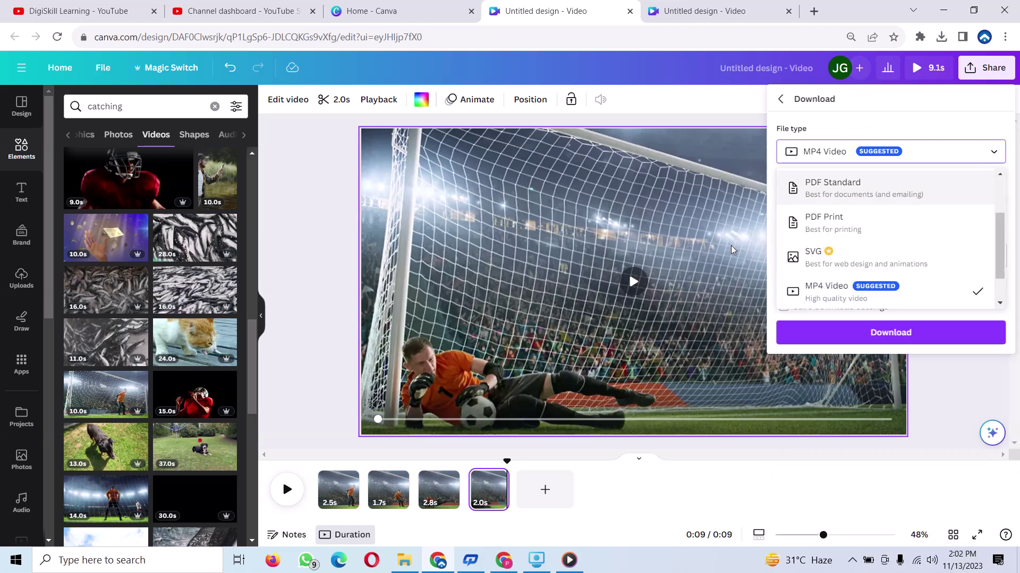
scroll(896, 220, "up", 2)
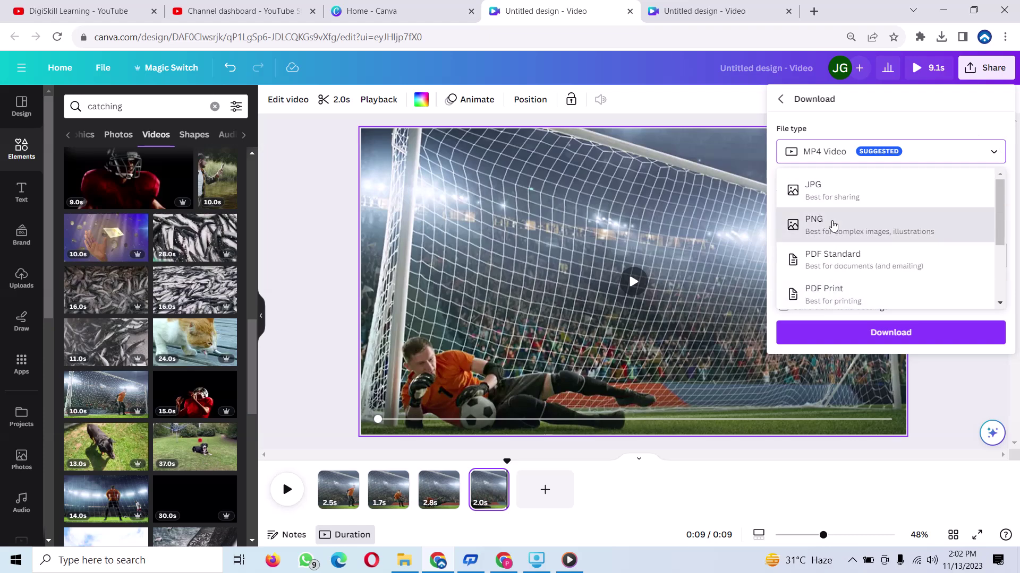
left_click(833, 226)
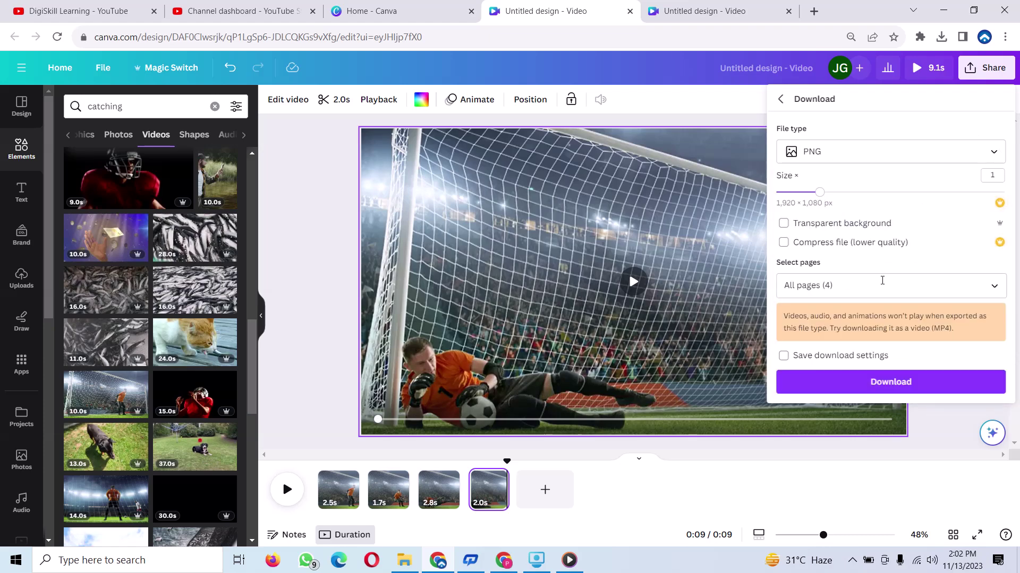
left_click(877, 294)
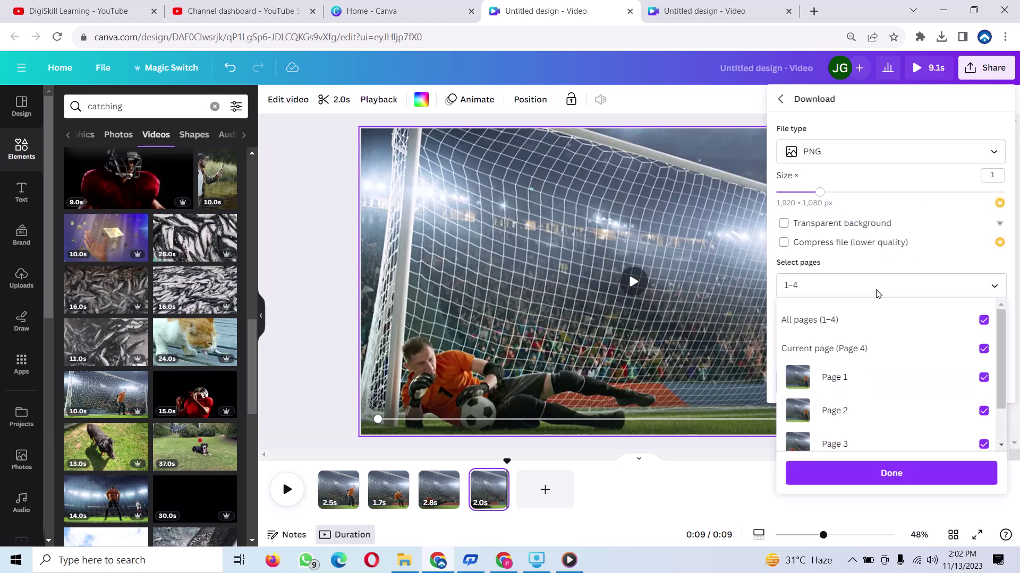
key("BackSpace")
key("BackSpace")
key("BackSpace")
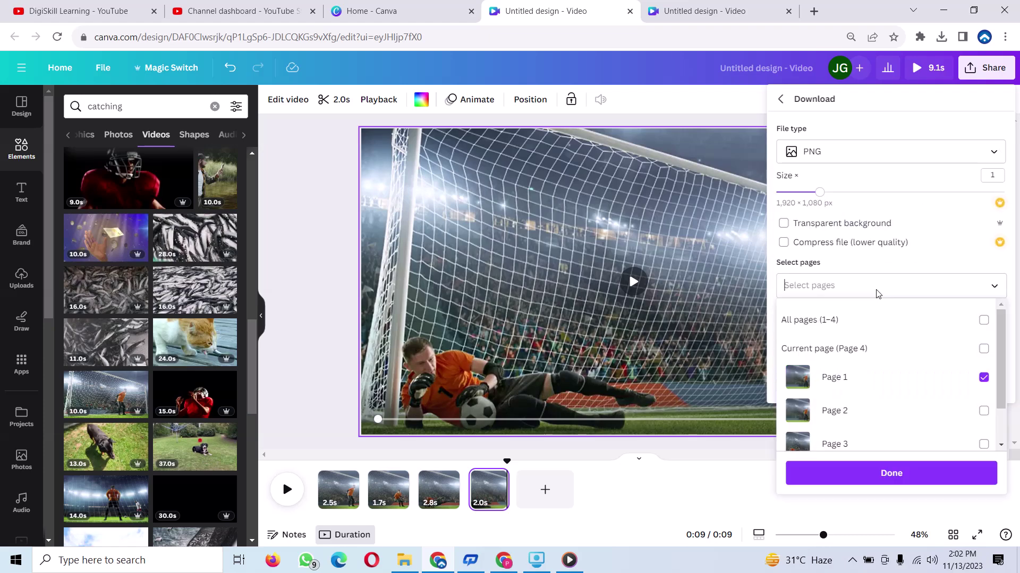
type("2")
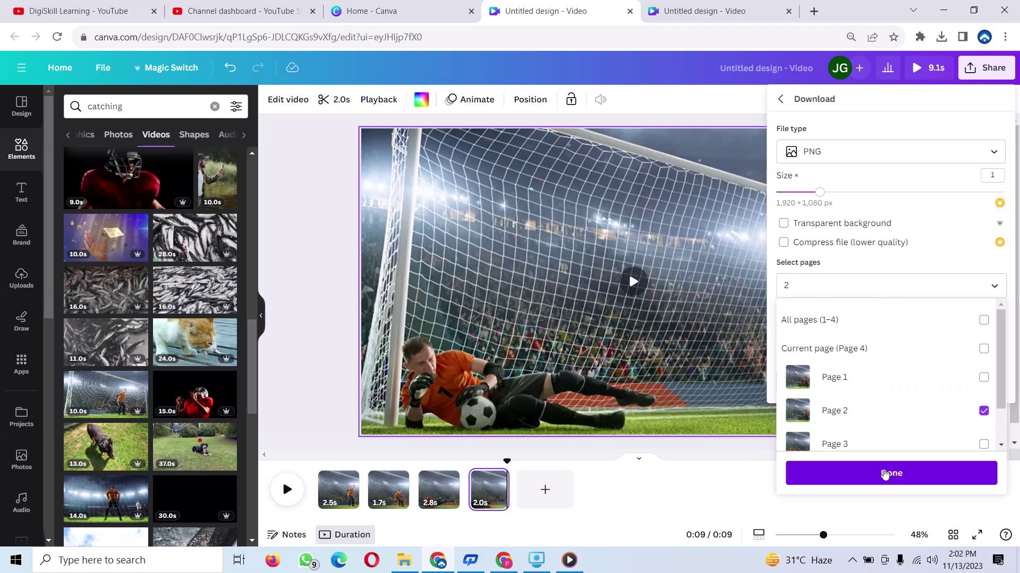
left_click(885, 473)
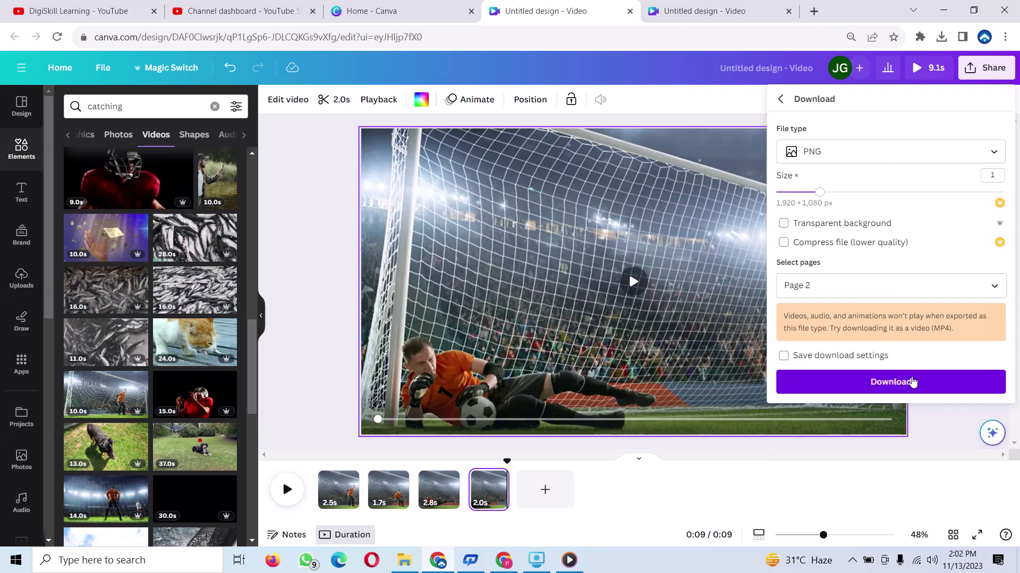
left_click(911, 382)
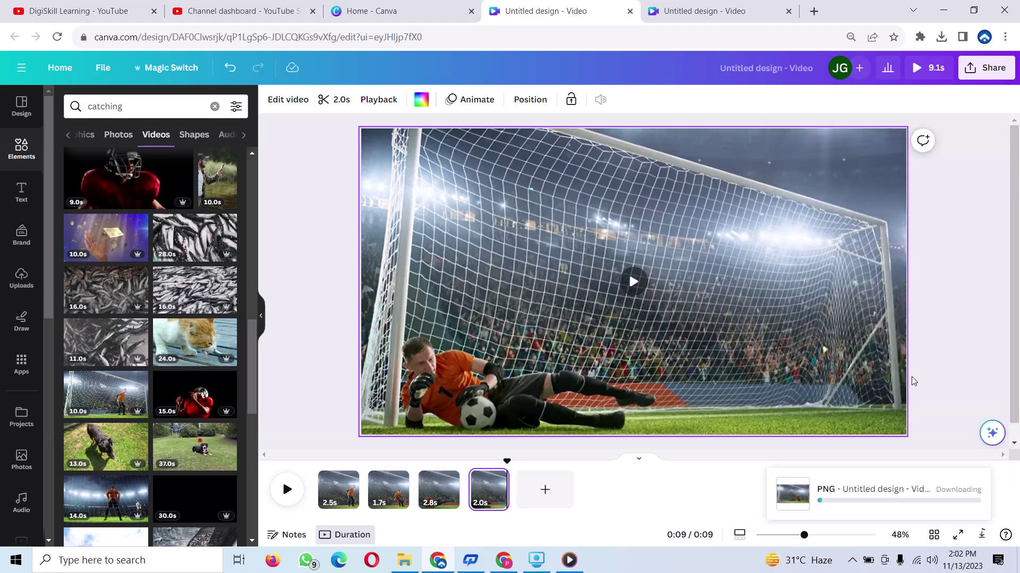
Download page 3 of the design as a PNG.
left_click(986, 67)
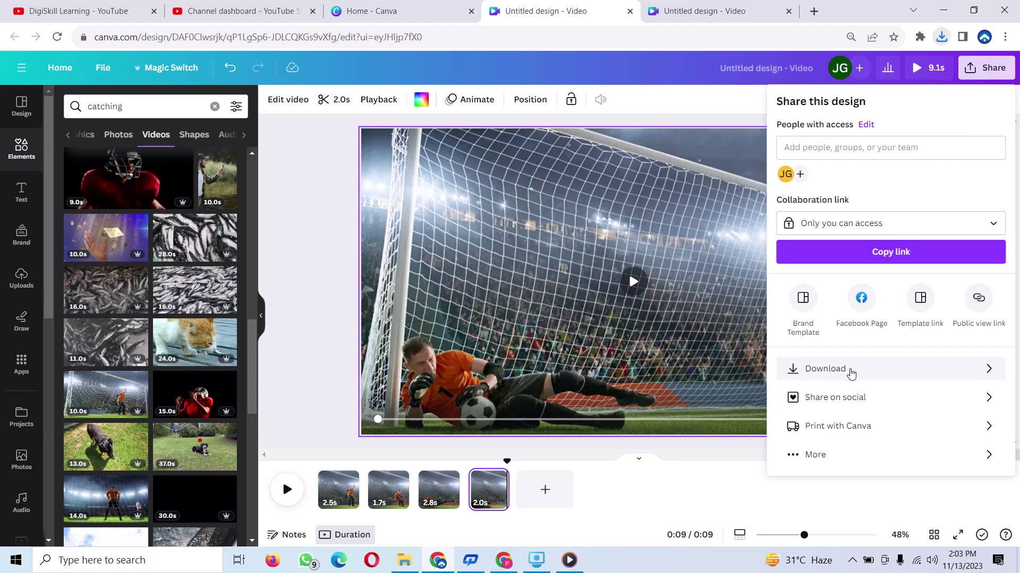
left_click(849, 371)
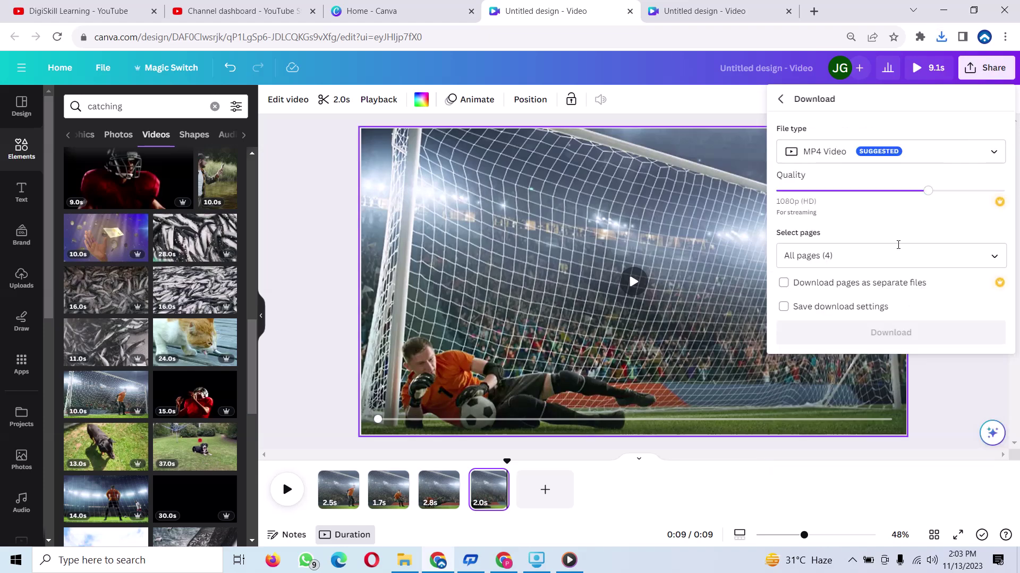
left_click(899, 255)
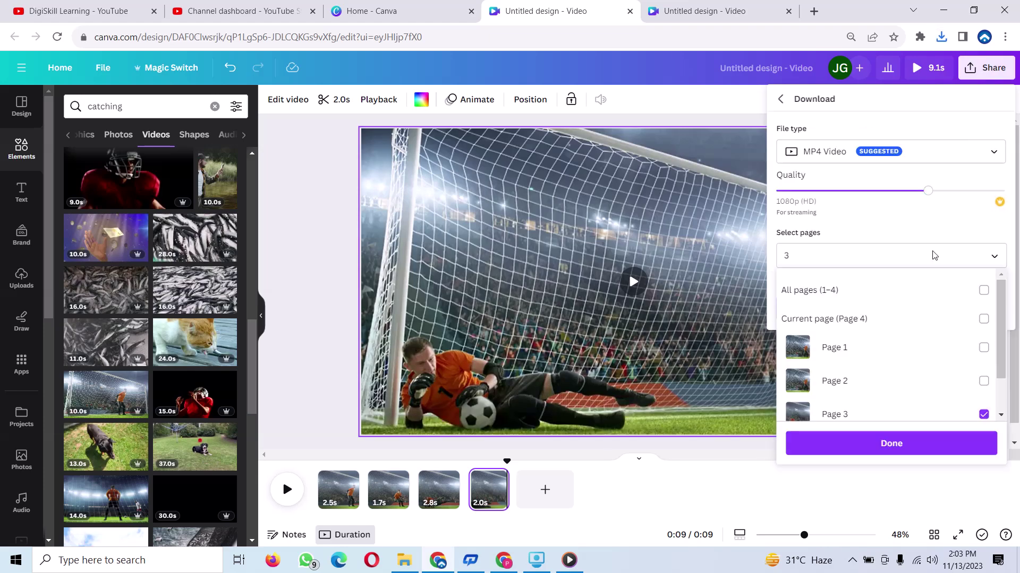
left_click(999, 159)
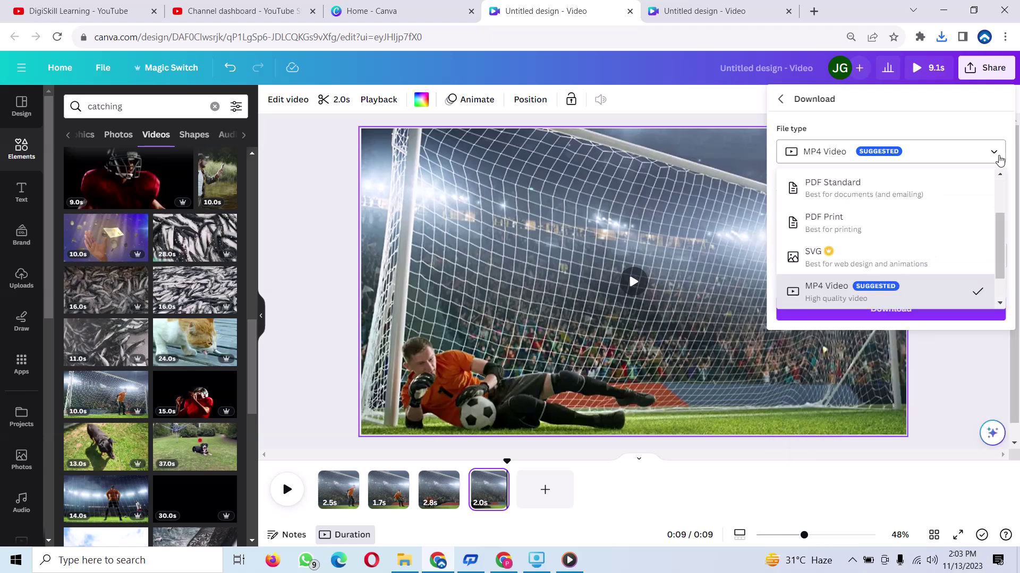
left_click(831, 187)
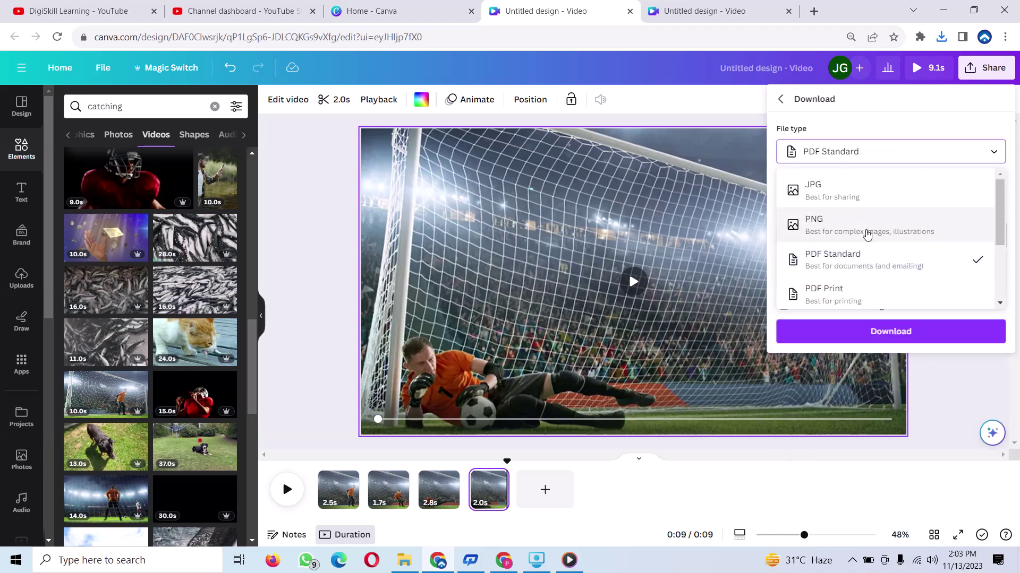
left_click(868, 232)
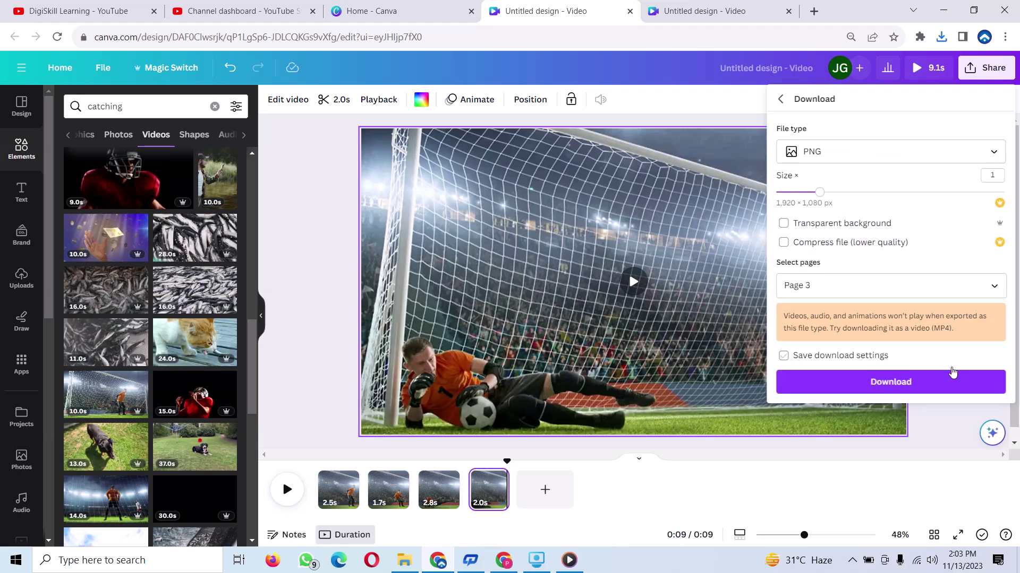
left_click(876, 383)
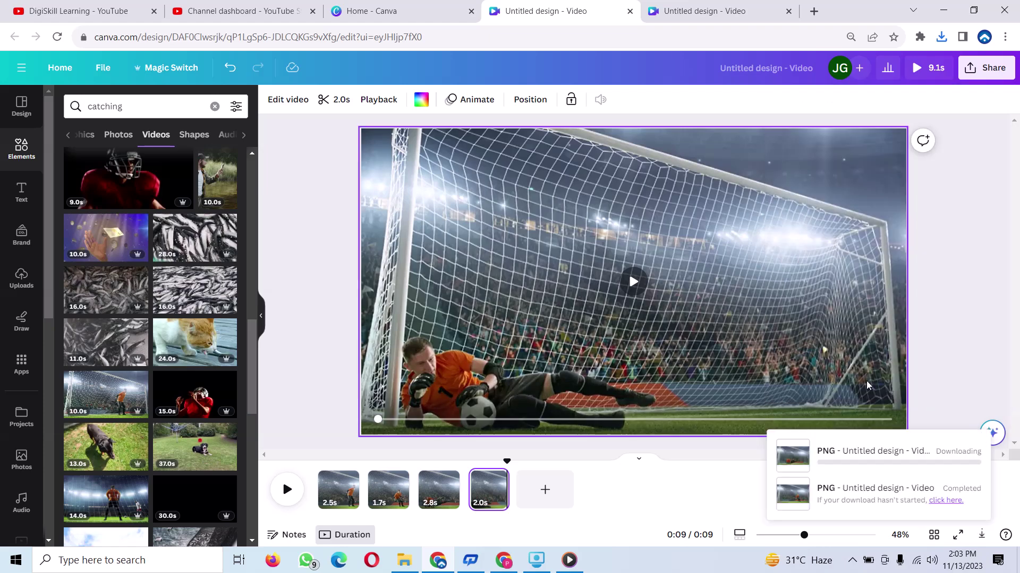
Download the current page 4 as a PNG.
left_click(985, 68)
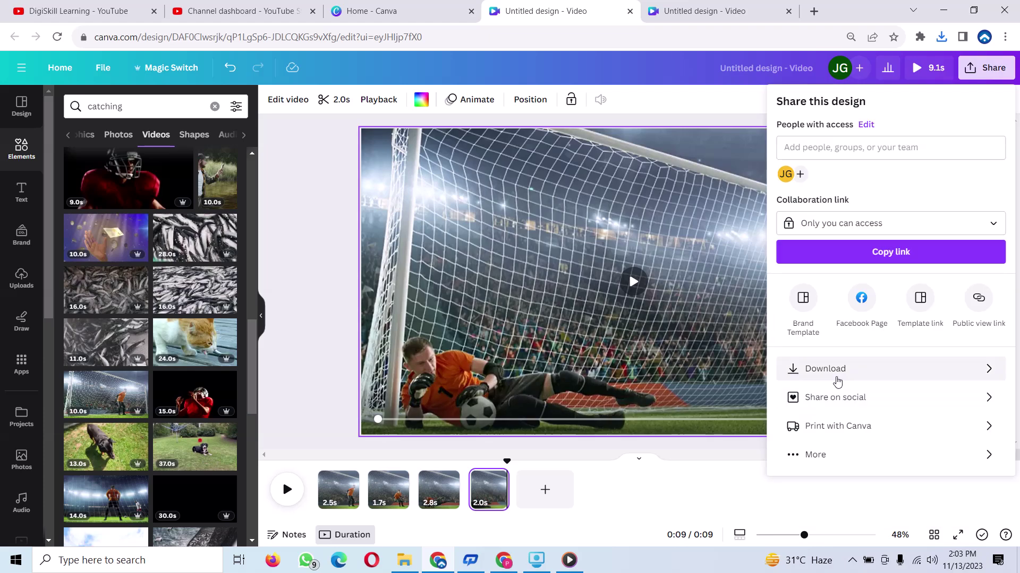
left_click(837, 372)
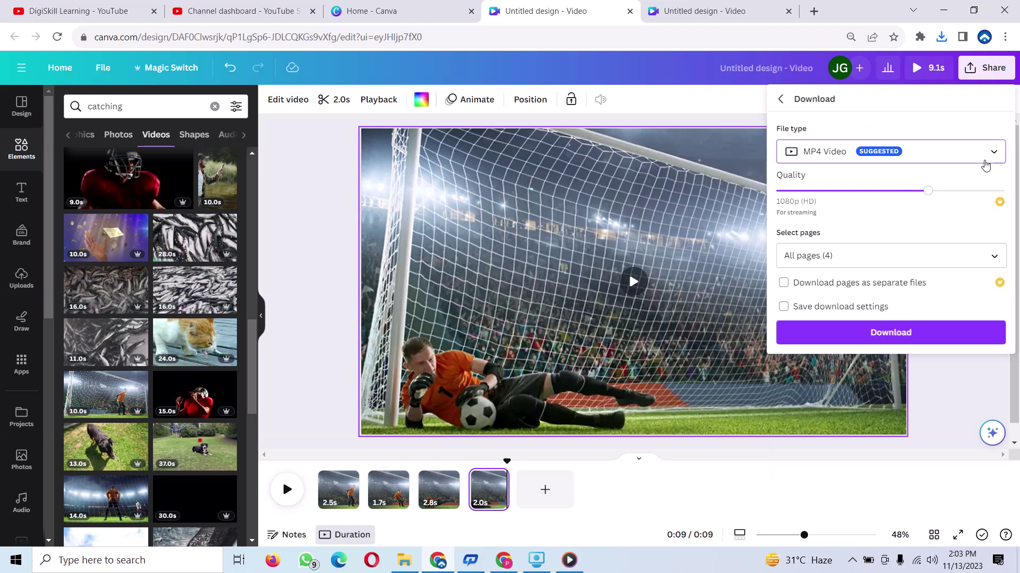
left_click(985, 159)
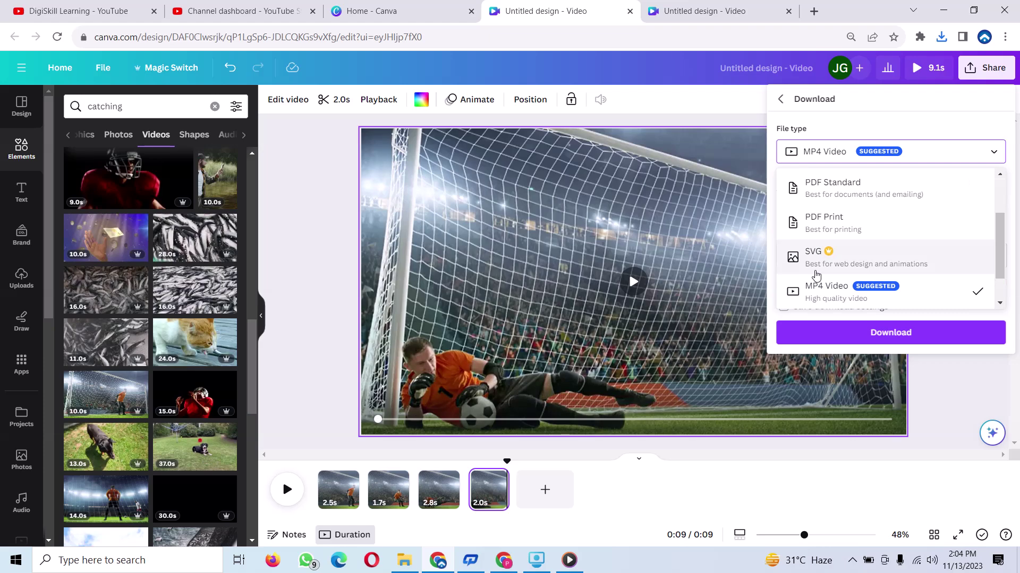
scroll(859, 224, "up", 2)
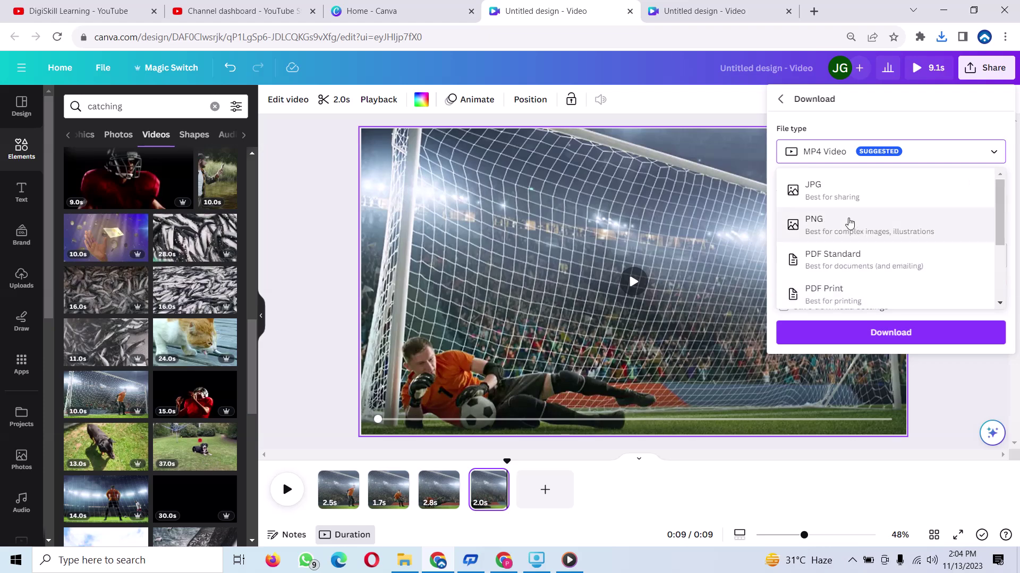
left_click(849, 223)
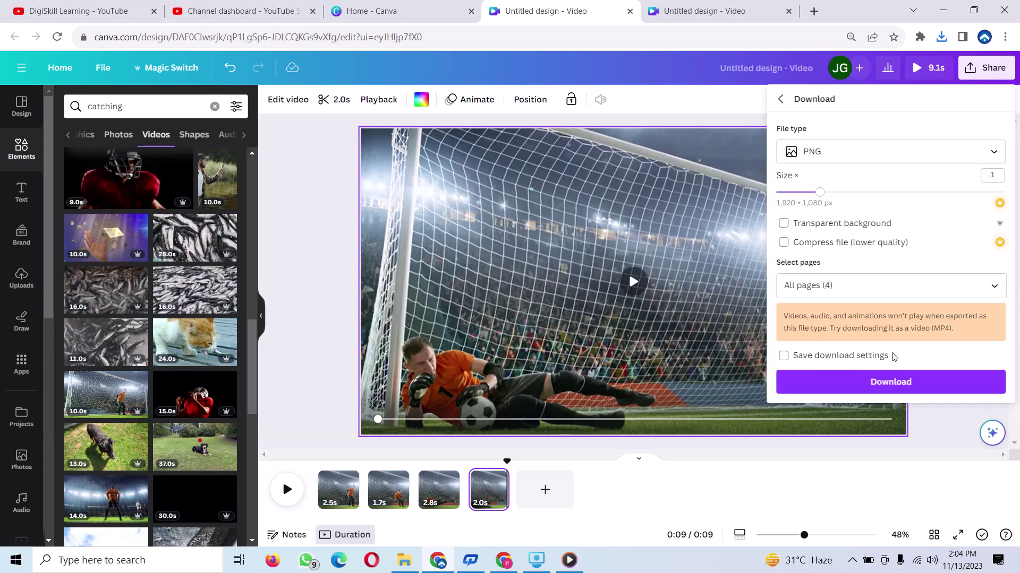
left_click(912, 386)
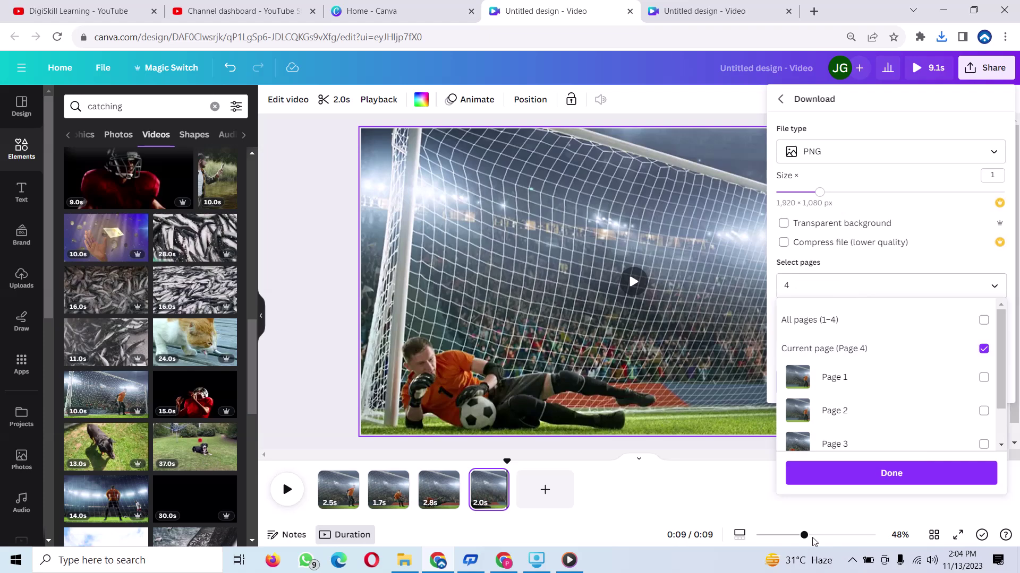
left_click(872, 478)
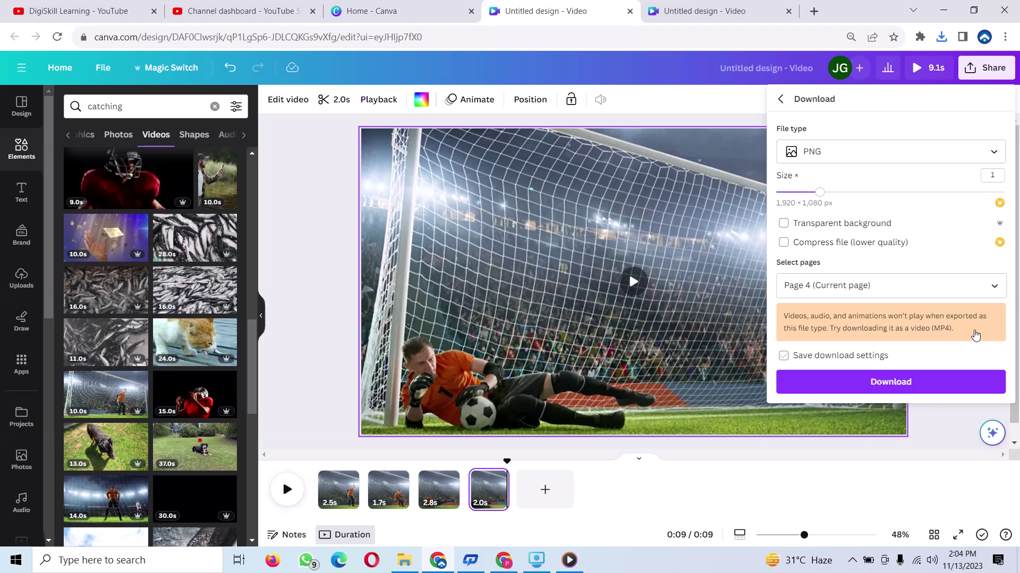
left_click(910, 384)
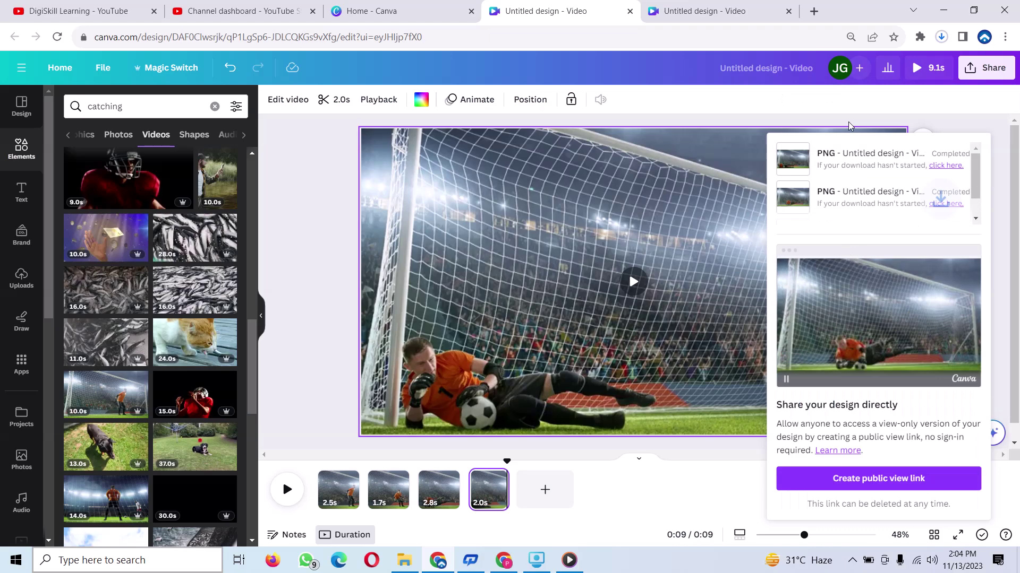
In the blank second design, drag the three downloaded goalkeeper PNGs into Uploads.
key("ctrl+Tab")
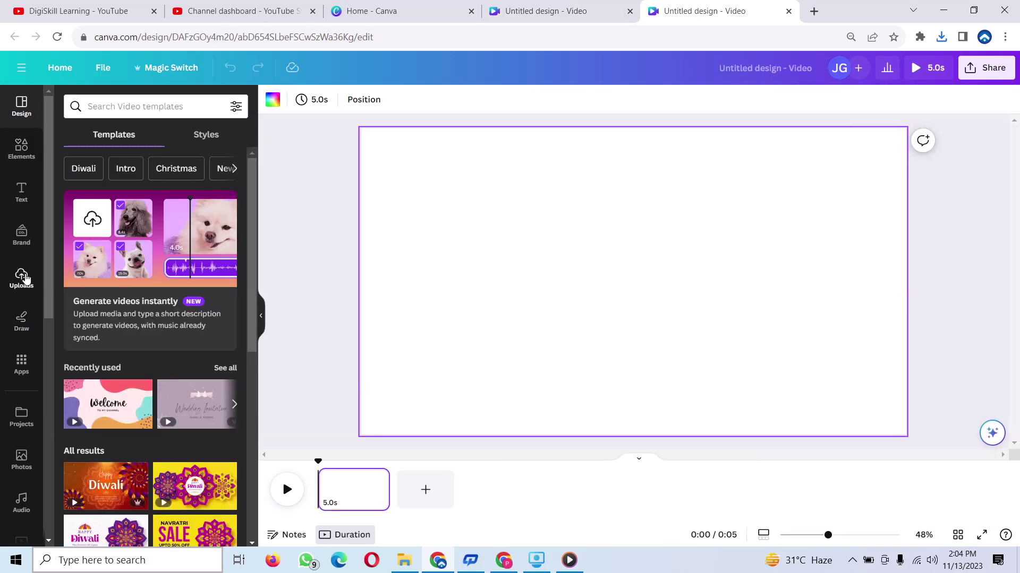
left_click(25, 278)
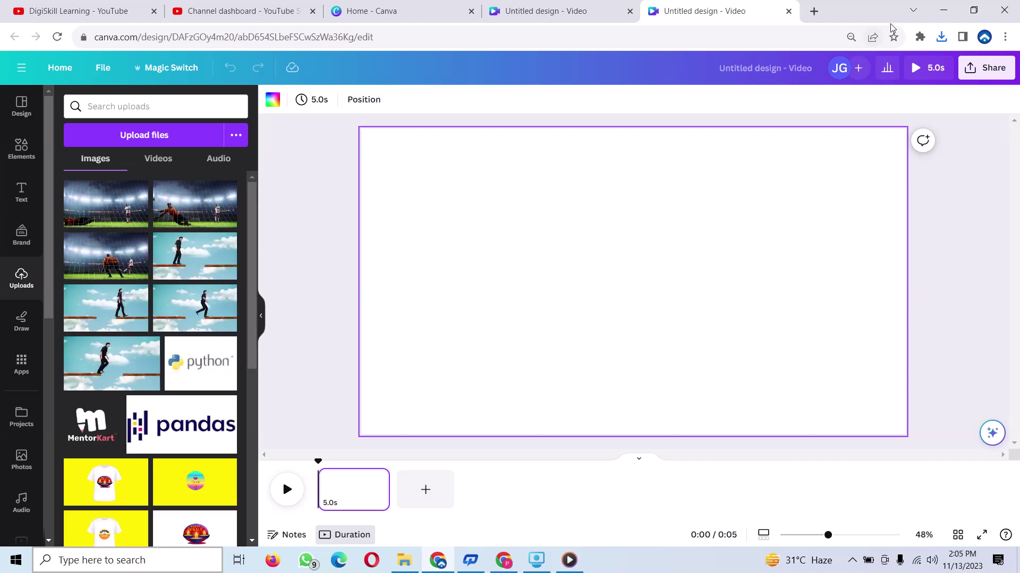
left_click(941, 36)
mouse_move(829, 104)
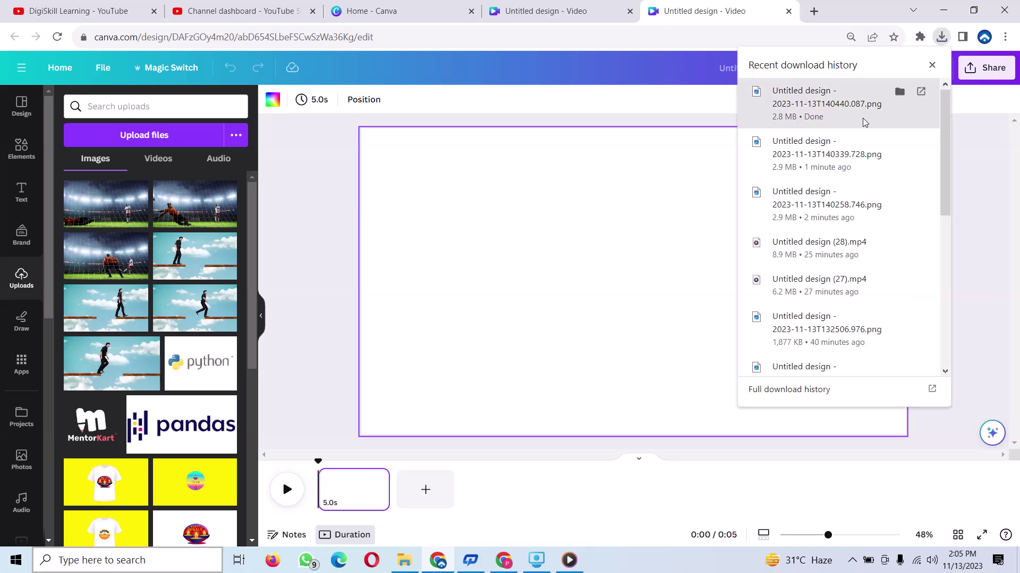
left_click_drag(863, 123, 134, 173)
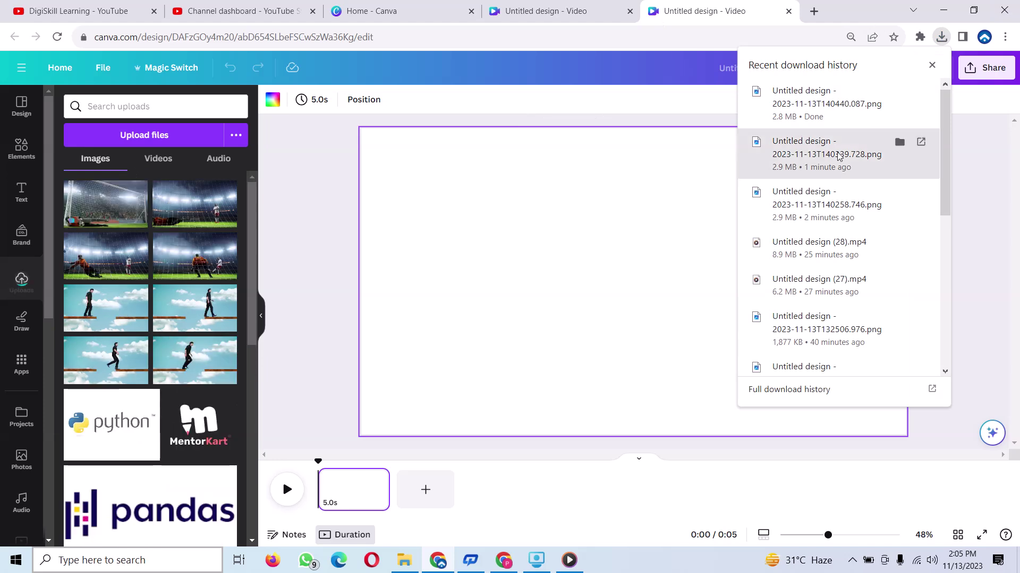
left_click_drag(826, 154, 103, 223)
left_click_drag(817, 226, 120, 177)
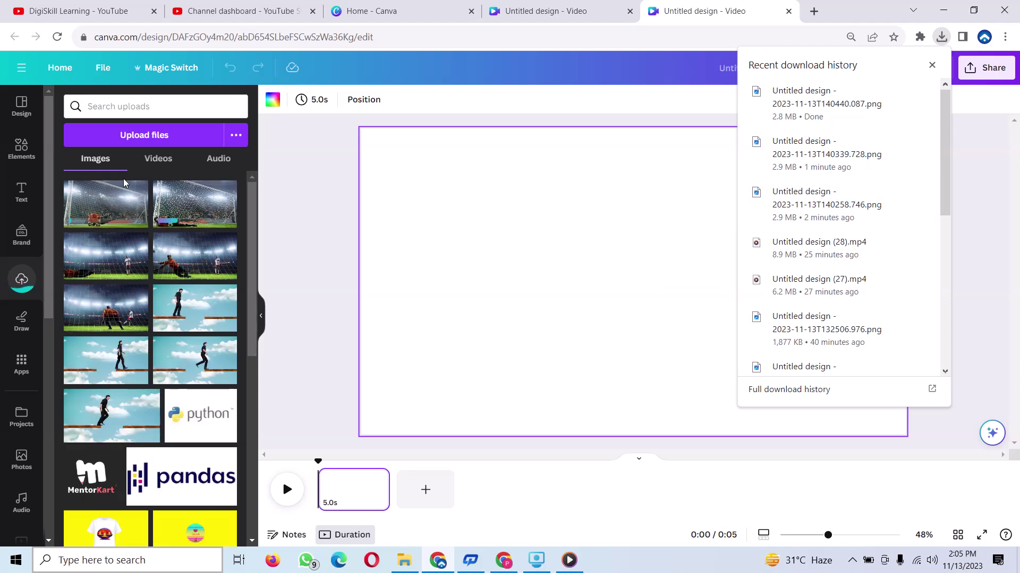
mouse_move(105, 308)
left_click(28, 158)
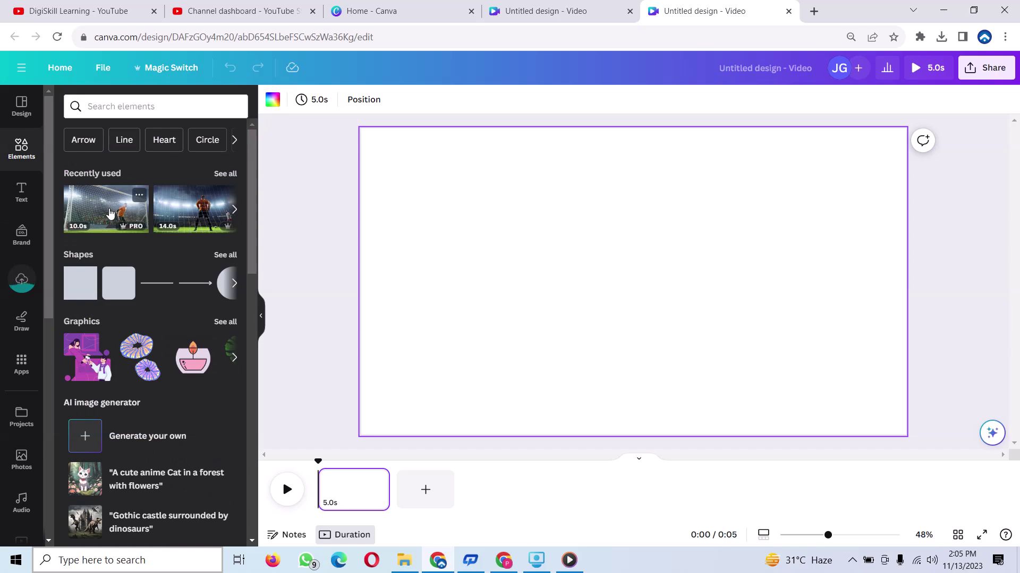
Add the recently used 10-second goalkeeper stadium video and set it as the background.
left_click(110, 213)
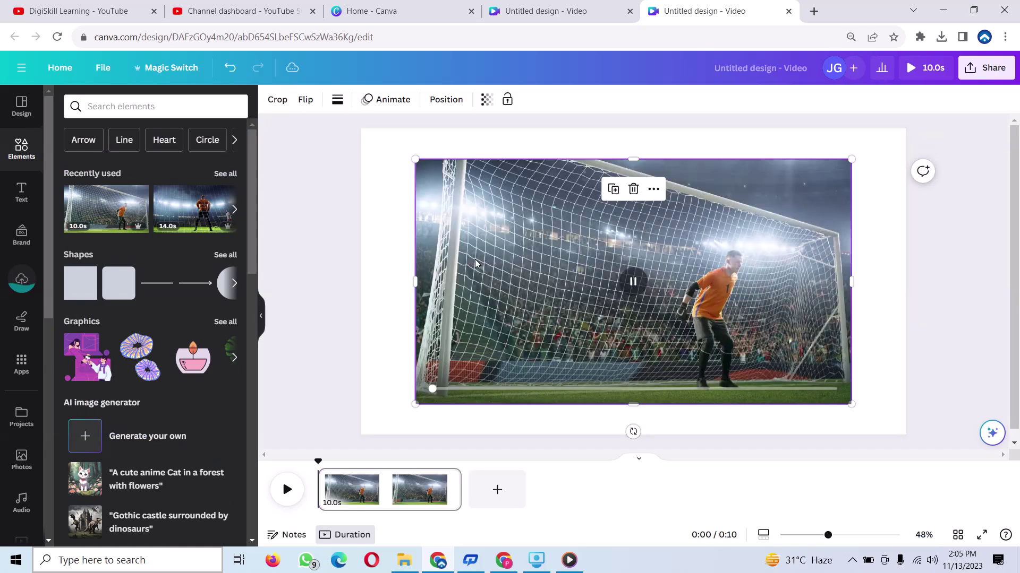
right_click(555, 276)
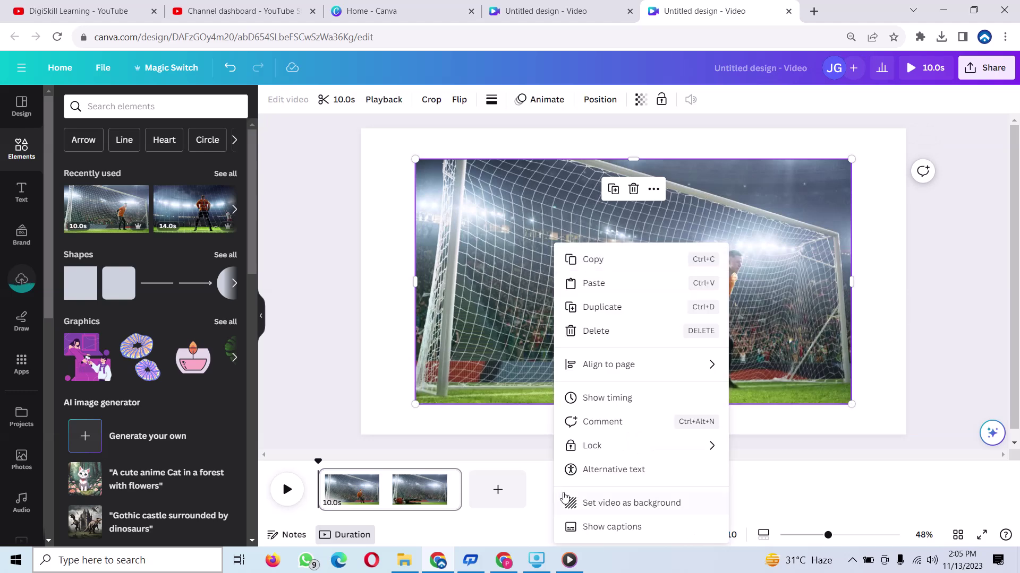
left_click(629, 502)
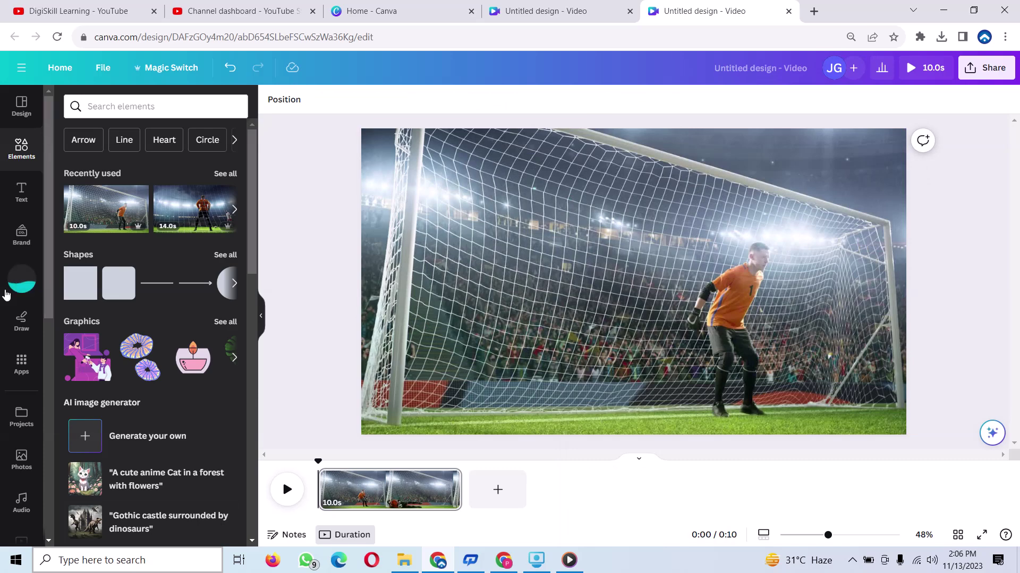
left_click(20, 282)
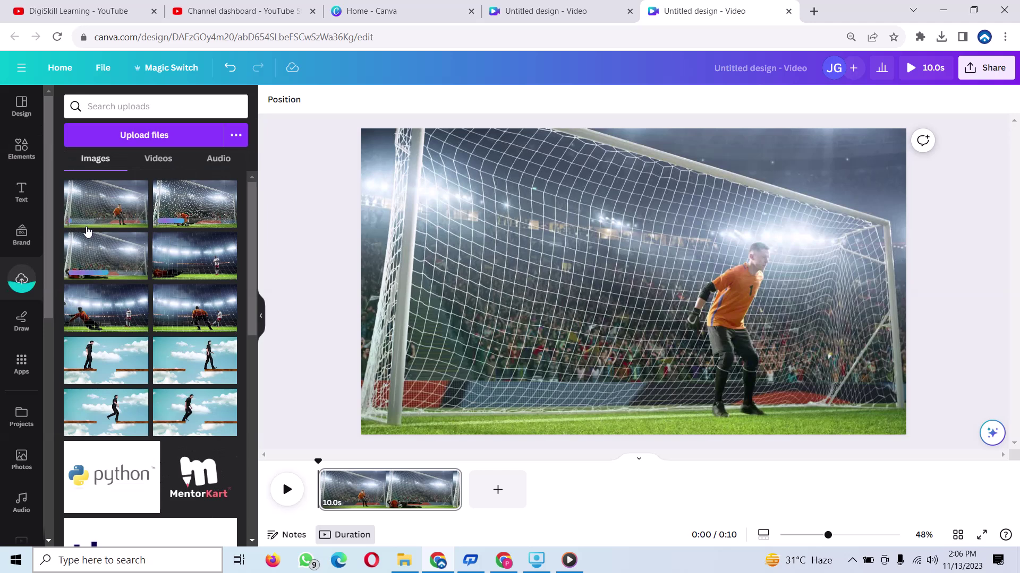
Place the first uploaded goalkeeper frame at the top-left and stretch it over the whole page.
left_click(115, 217)
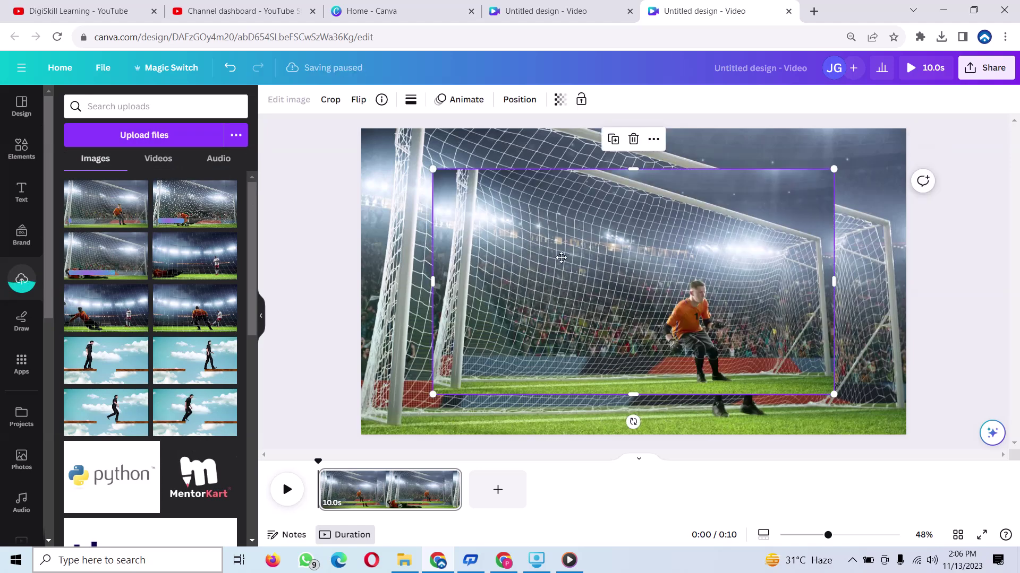
left_click_drag(560, 258, 492, 221)
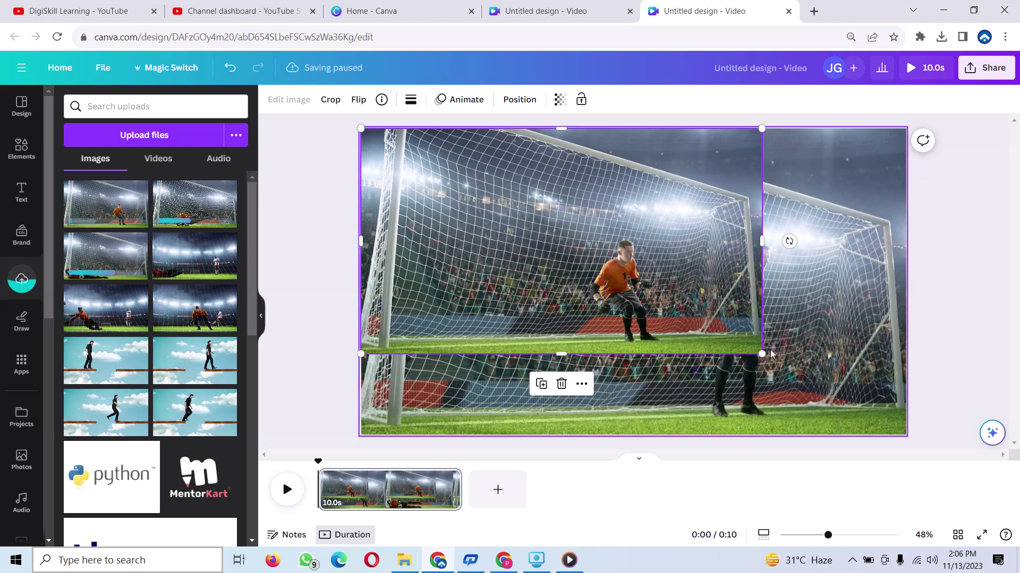
left_click_drag(759, 352, 906, 434)
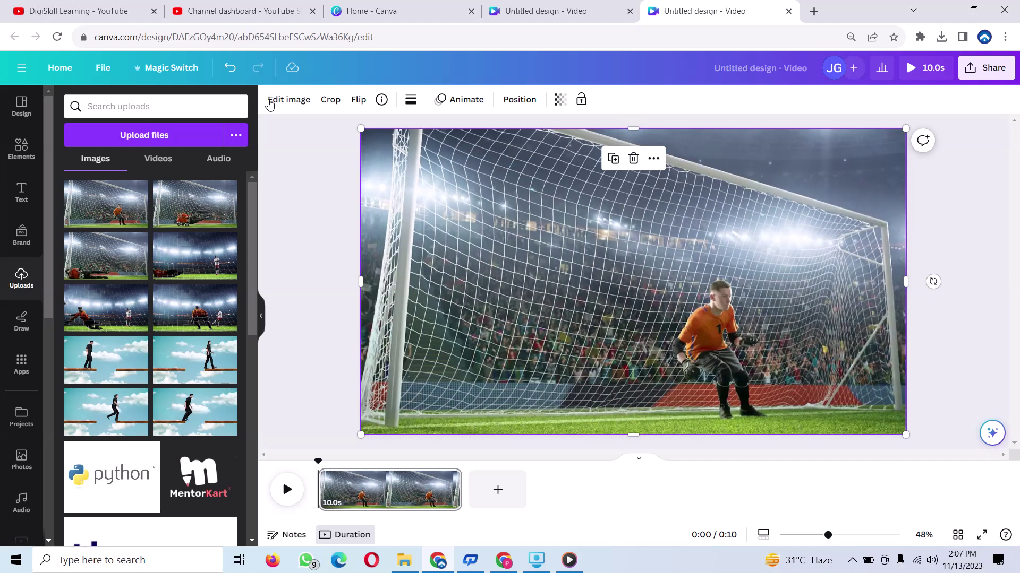
Strip the frame's background with BG Remover, keeping only the crouching keeper.
left_click(285, 101)
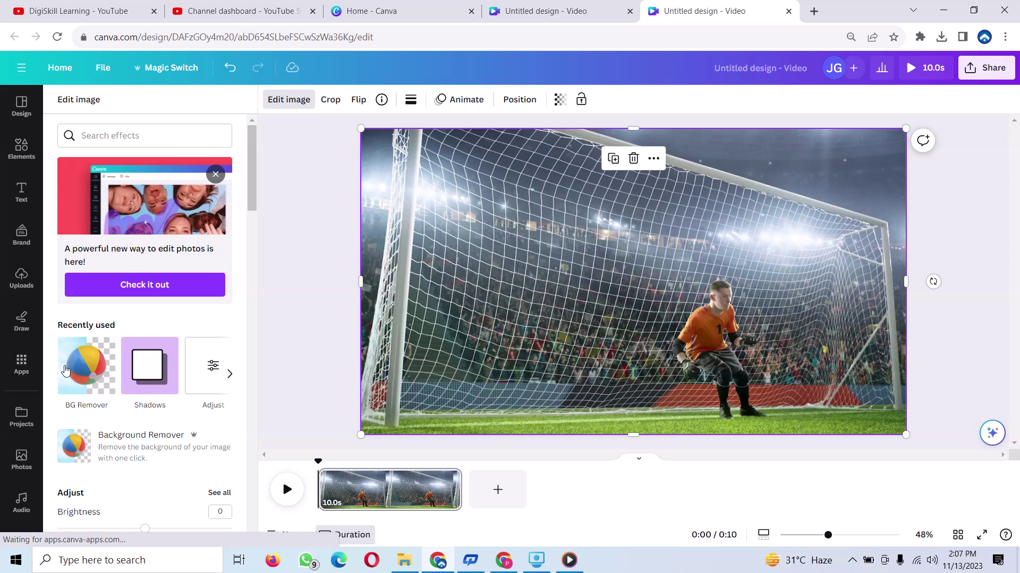
left_click(100, 365)
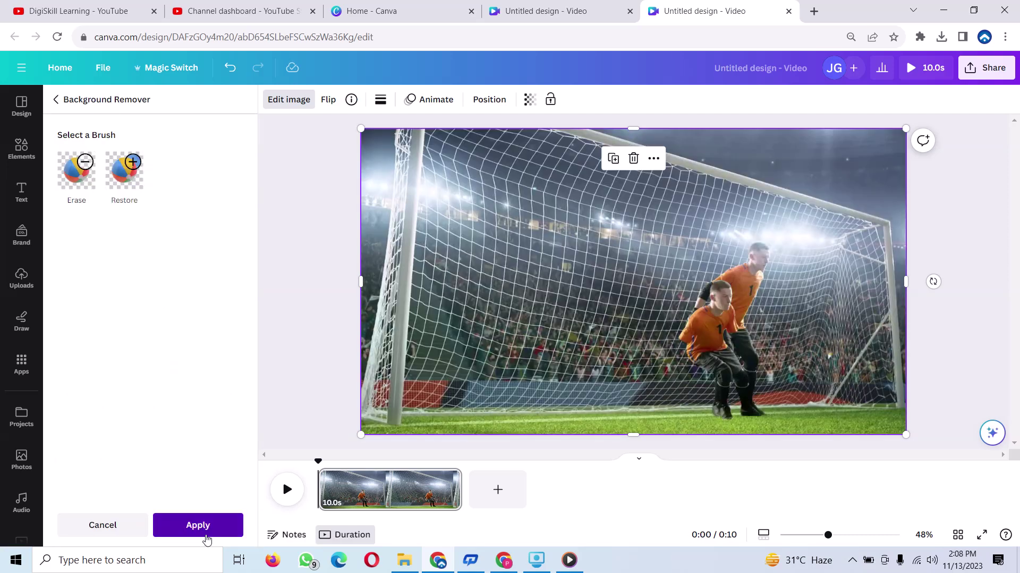
left_click(207, 540)
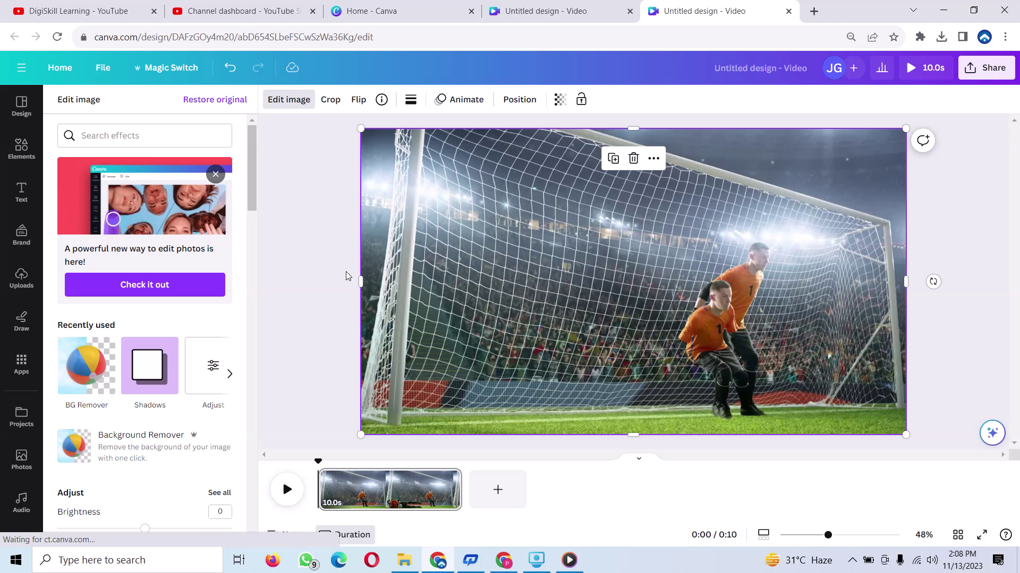
Narrow the keeper cut-out to a 457 × 1080 strip and show its timing track.
mouse_move(355, 279)
left_mouse_down()
mouse_move(546, 264)
mouse_move(737, 285)
mouse_move(652, 300)
left_mouse_up()
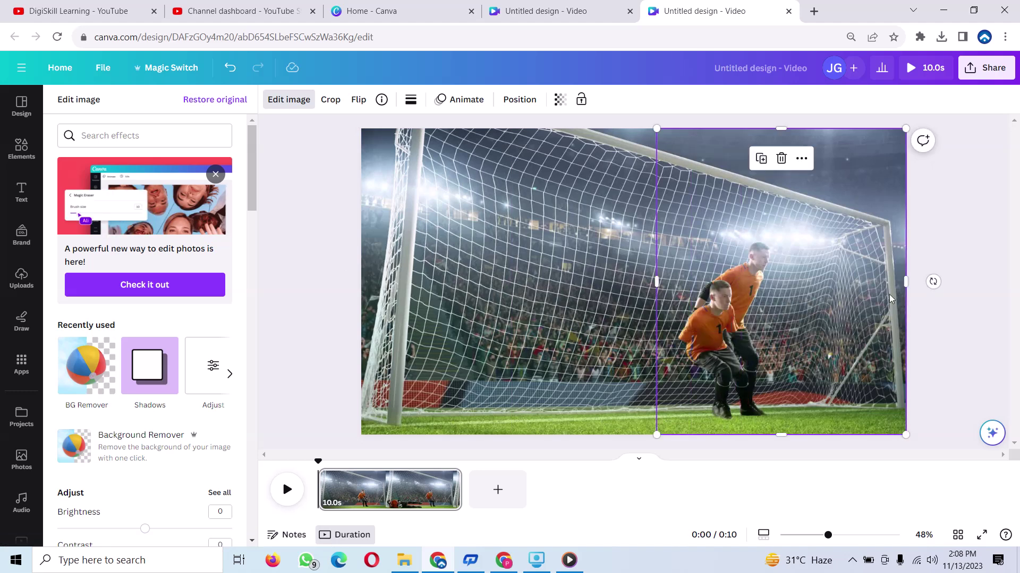
mouse_move(905, 289)
left_mouse_down()
mouse_move(775, 318)
mouse_move(761, 337)
mouse_move(788, 324)
mouse_move(780, 329)
left_mouse_up()
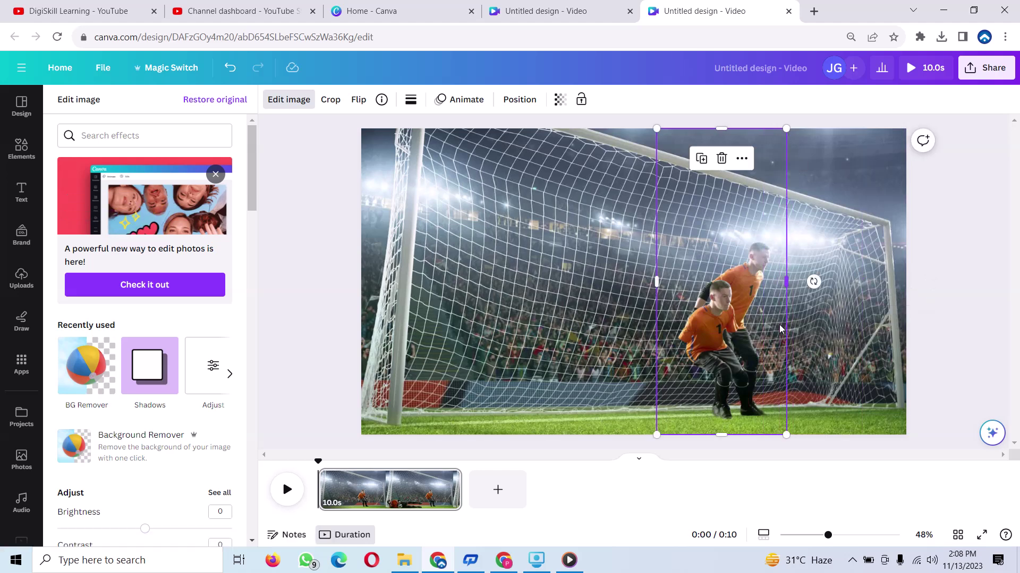
right_click(562, 337)
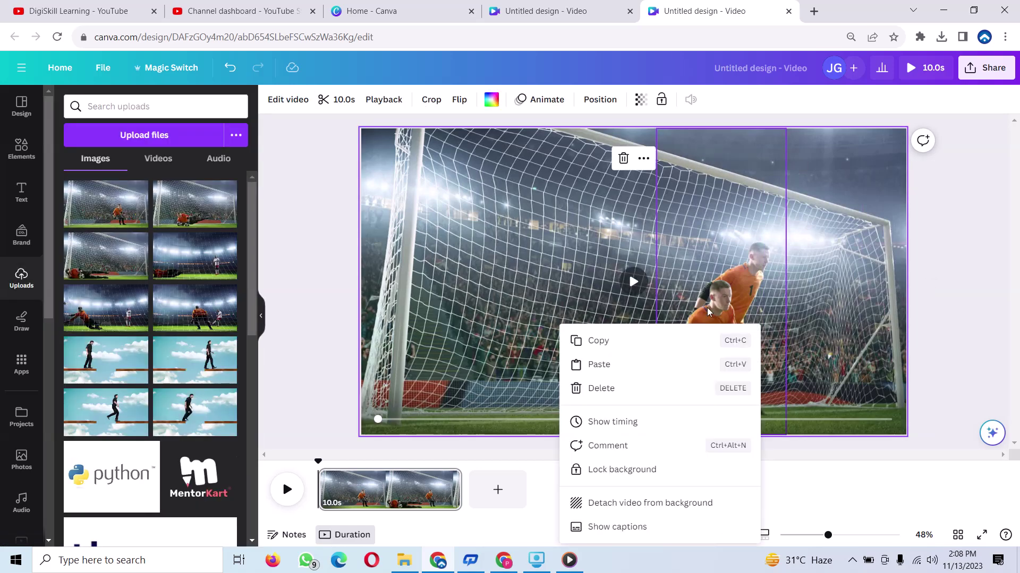
right_click(707, 312)
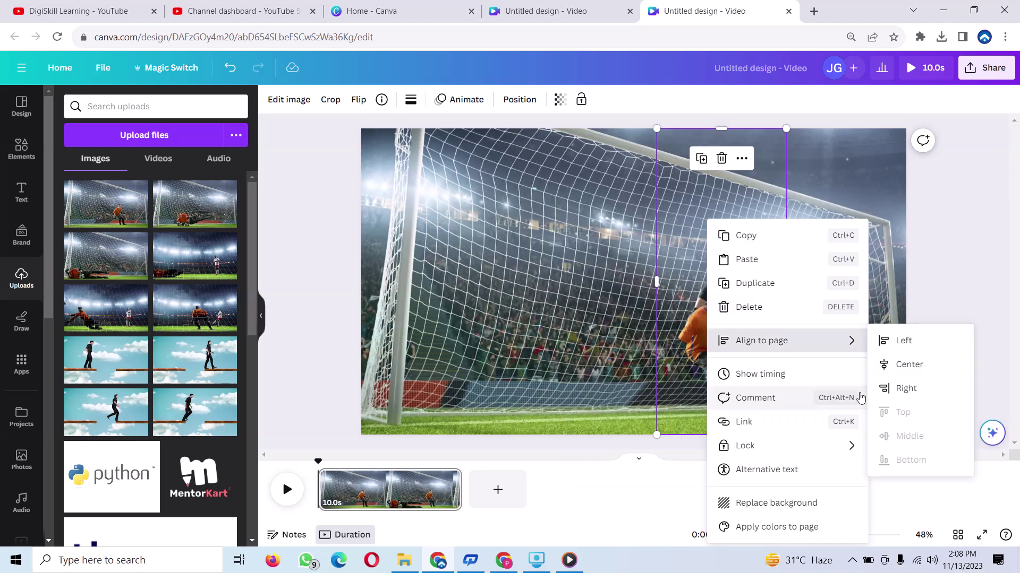
left_click(748, 370)
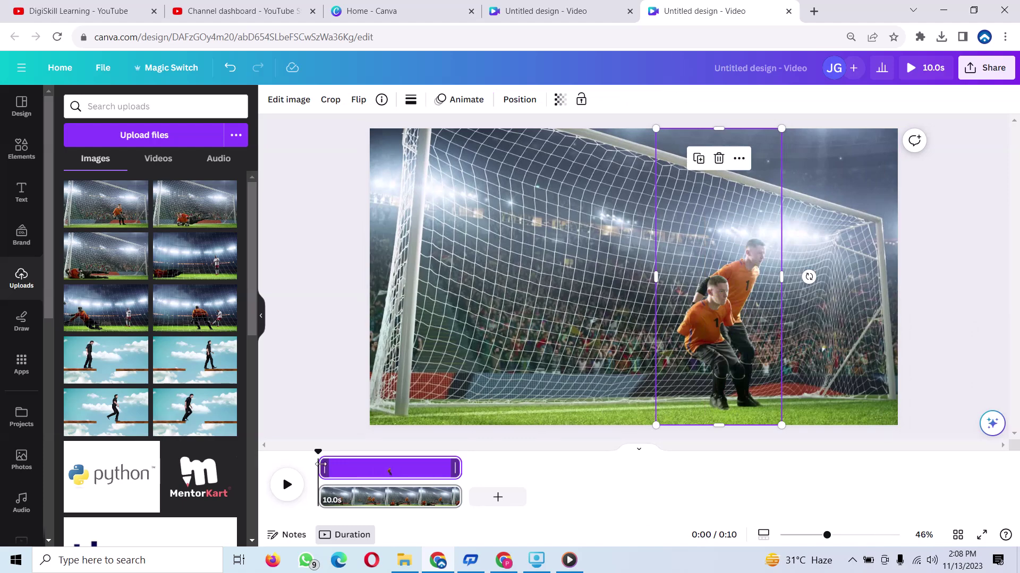
Shorten the keeper cut-out's timing bar to 1.8 s.
left_click(399, 467)
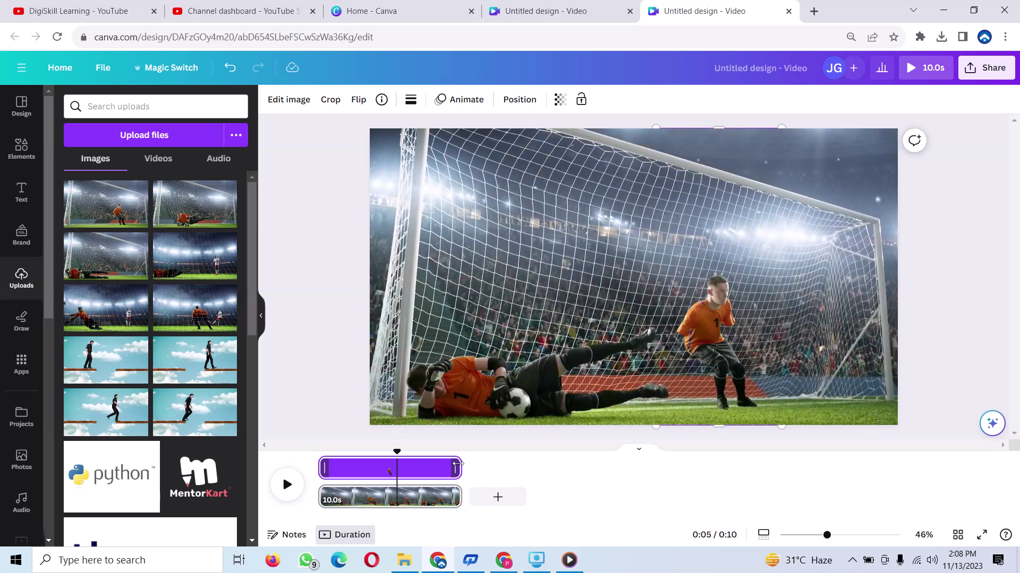
left_click_drag(457, 465, 348, 469)
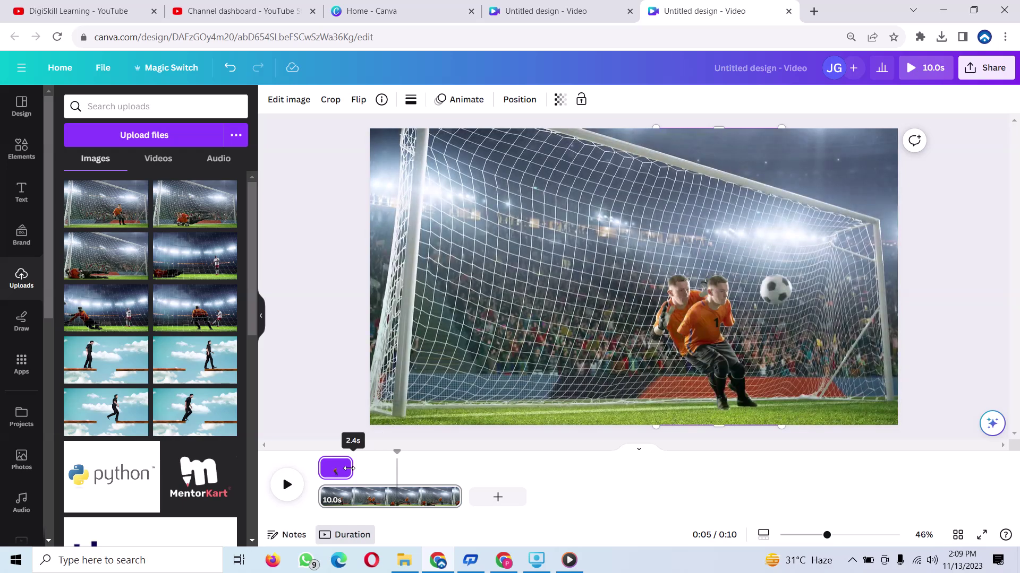
left_click_drag(349, 469, 347, 469)
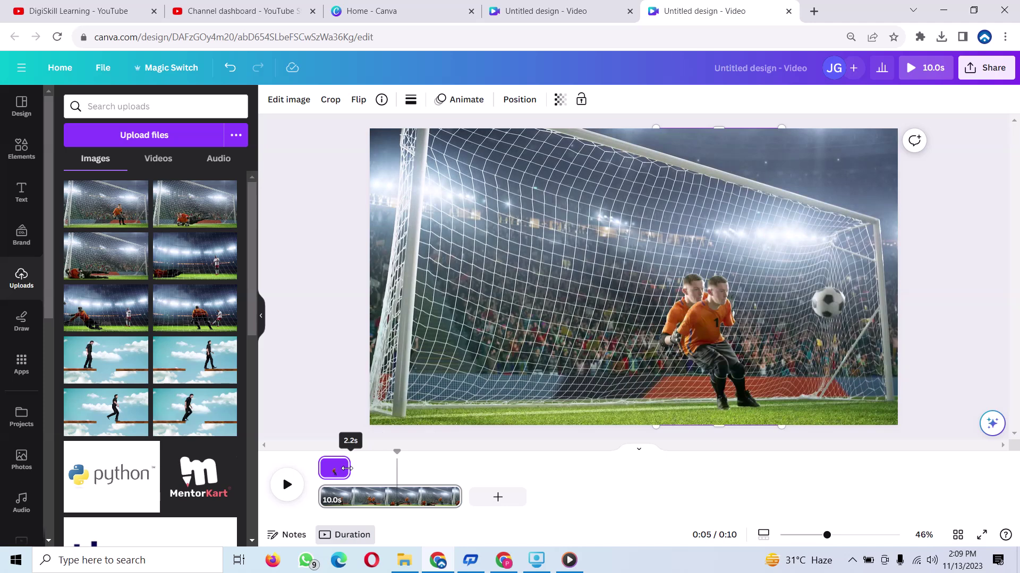
mouse_move(346, 468)
left_mouse_down()
mouse_move(329, 469)
mouse_move(339, 467)
left_mouse_up()
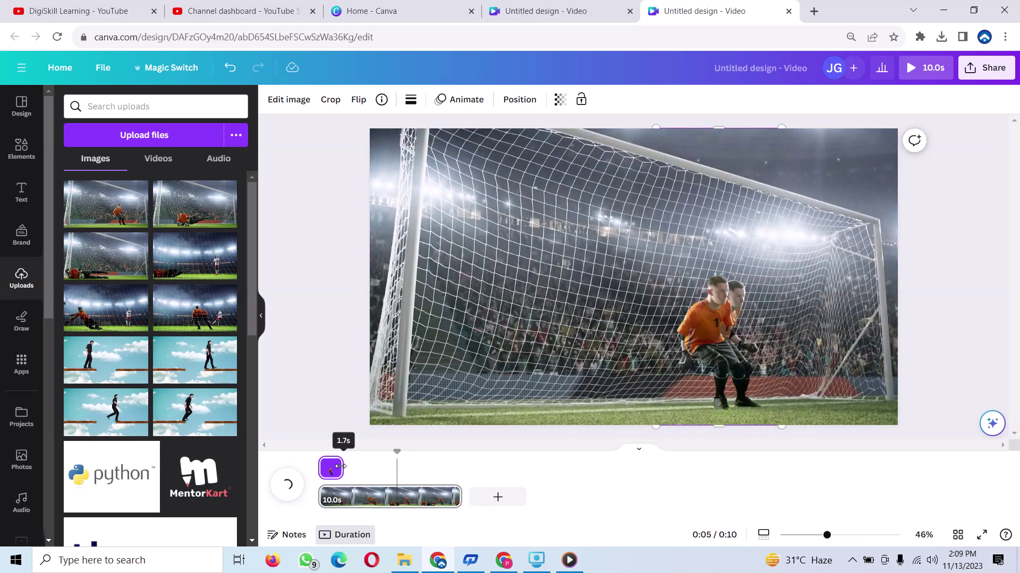
left_click_drag(340, 467, 342, 466)
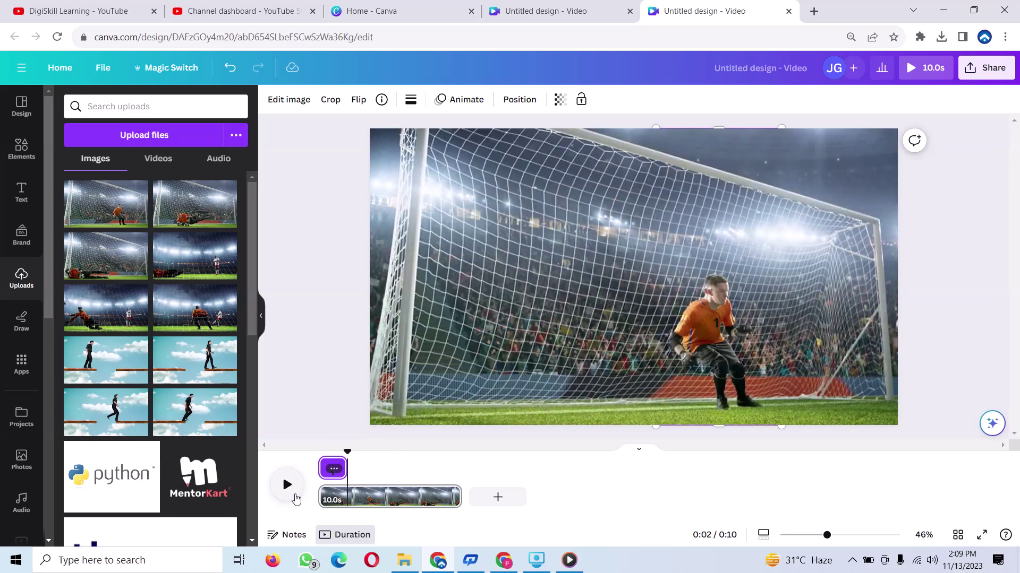
Scrub back to the start and play the video to check the cut-out's timing.
left_click(318, 472)
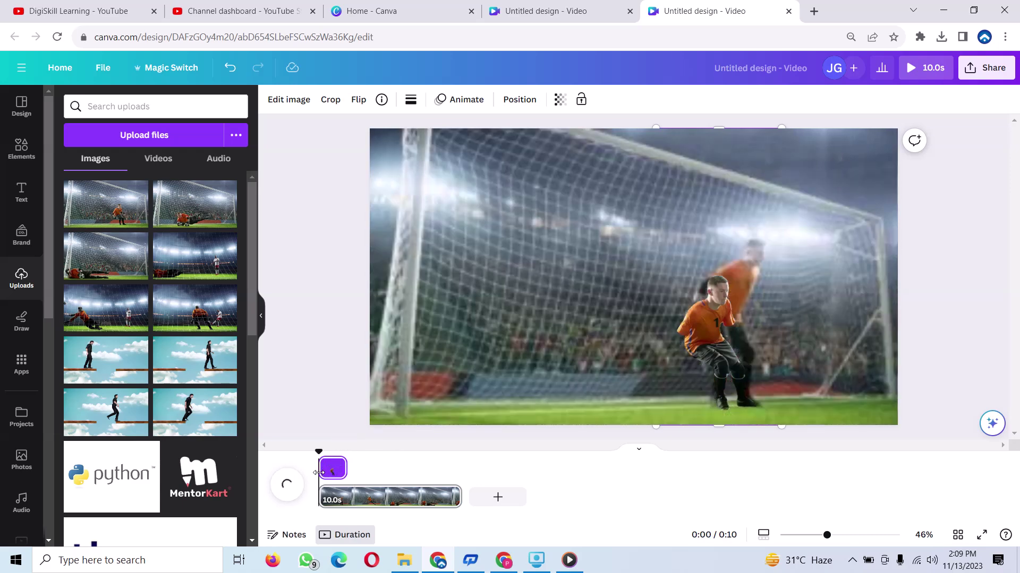
left_click(344, 484)
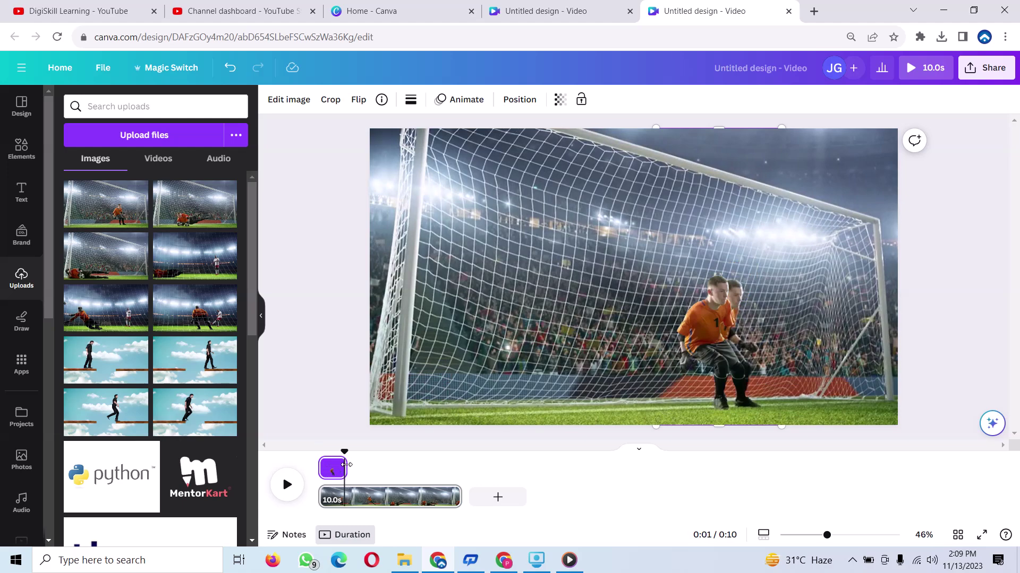
left_click_drag(346, 465, 344, 465)
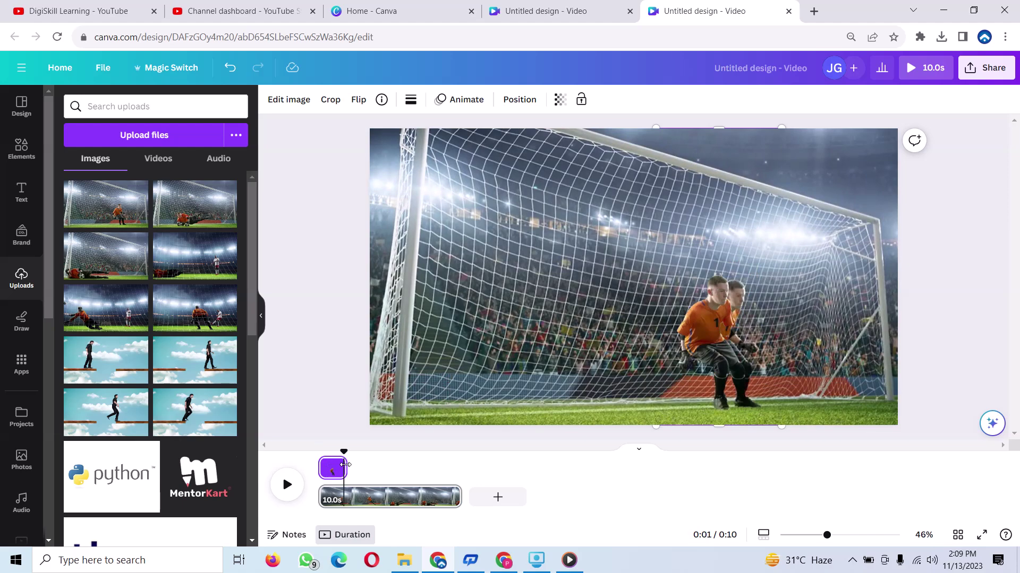
left_click_drag(346, 465, 347, 466)
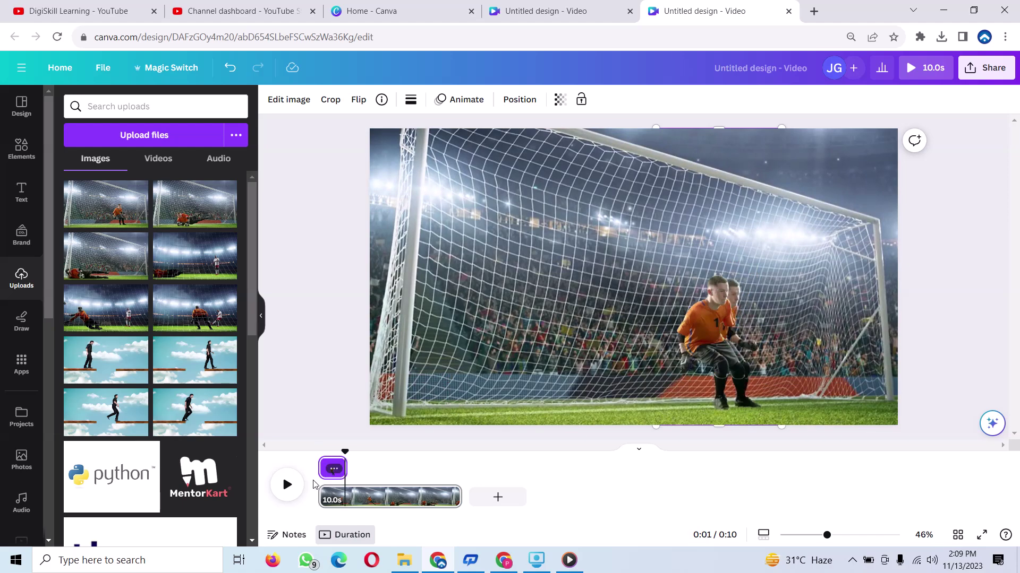
left_click(313, 484)
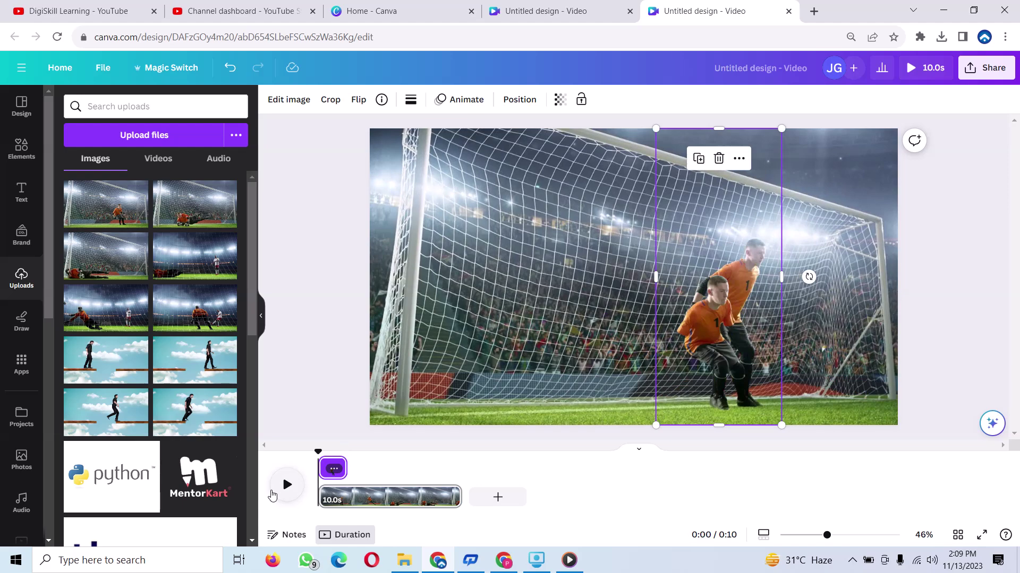
left_click(299, 486)
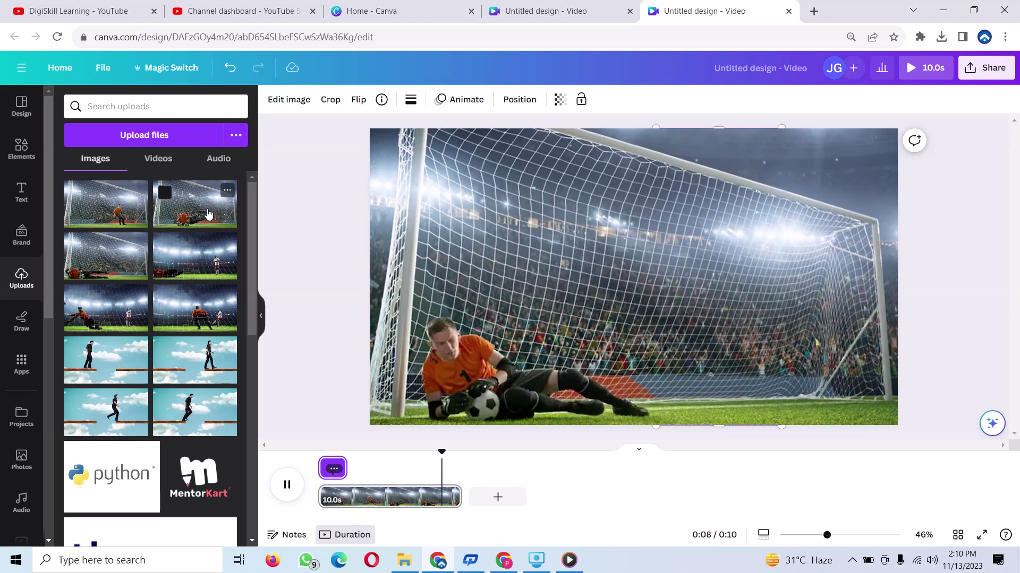
Stop playback and stretch the diving-goalkeeper photo to fill the 1920 × 1080 canvas.
key("space")
left_click(222, 210)
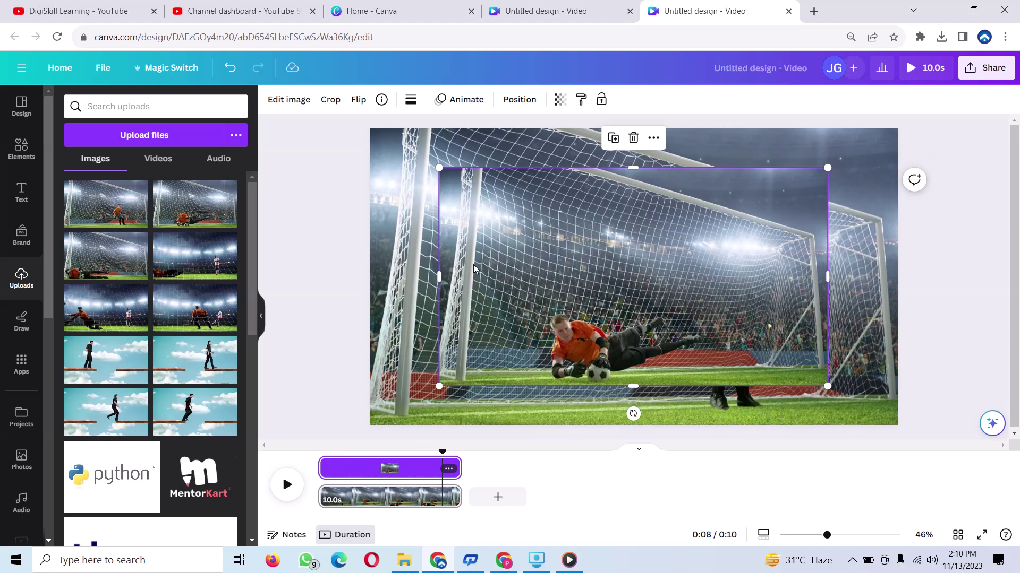
mouse_move(475, 268)
left_mouse_down()
mouse_move(401, 228)
mouse_move(404, 242)
mouse_move(422, 236)
left_mouse_up()
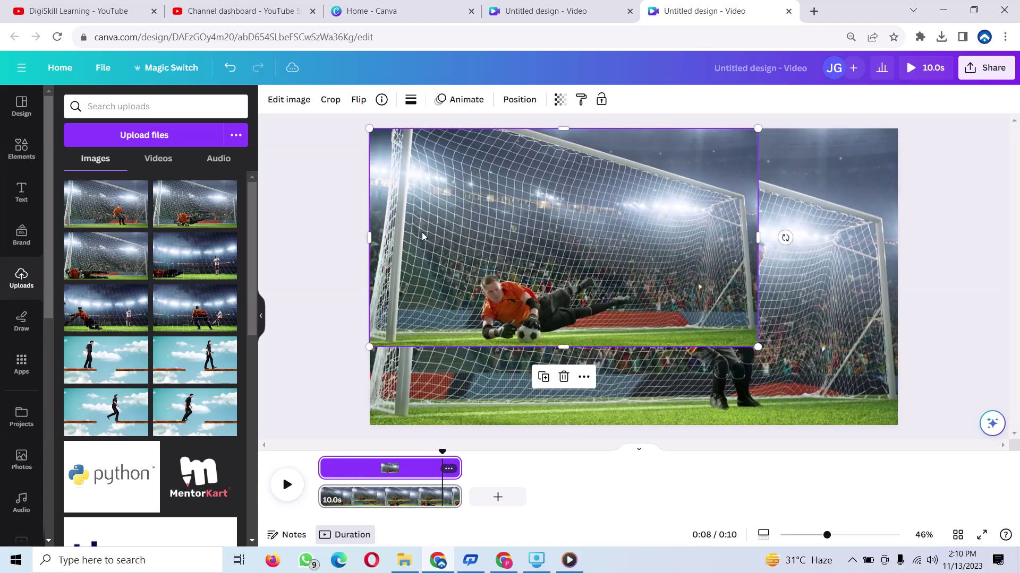
mouse_move(829, 318)
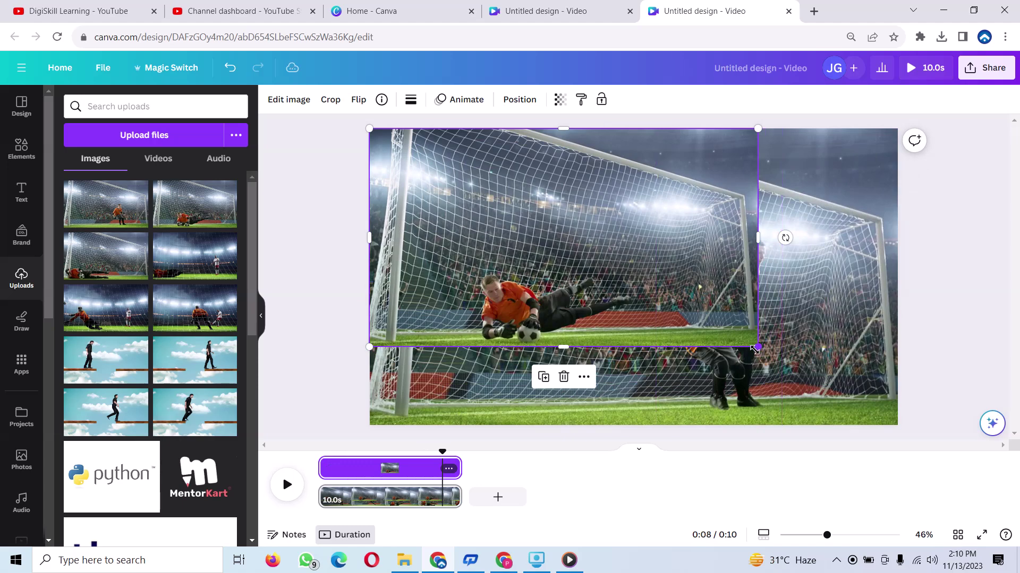
mouse_move(755, 349)
left_mouse_down()
mouse_move(914, 420)
mouse_move(892, 418)
mouse_move(898, 425)
left_mouse_up()
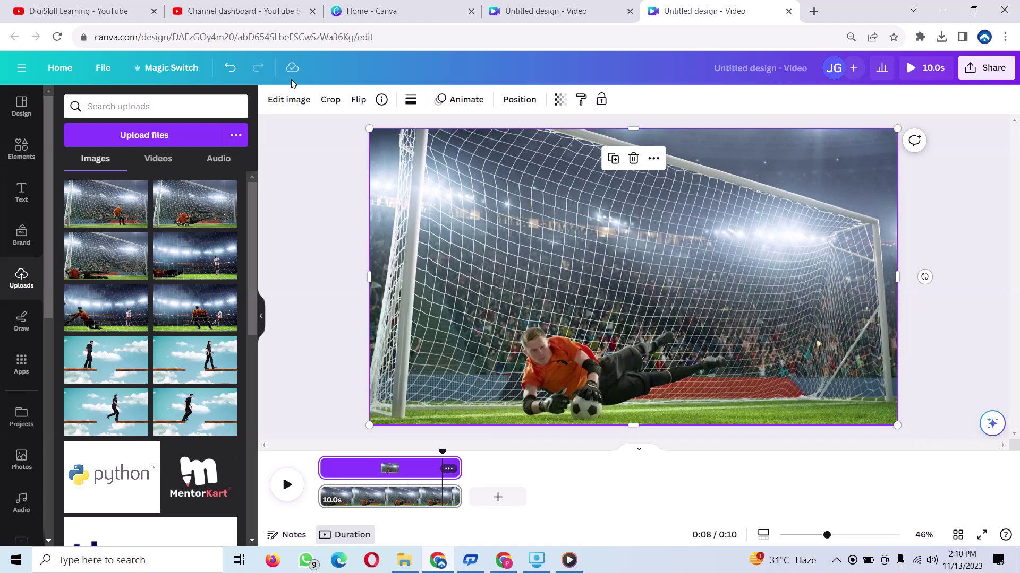
left_click(281, 105)
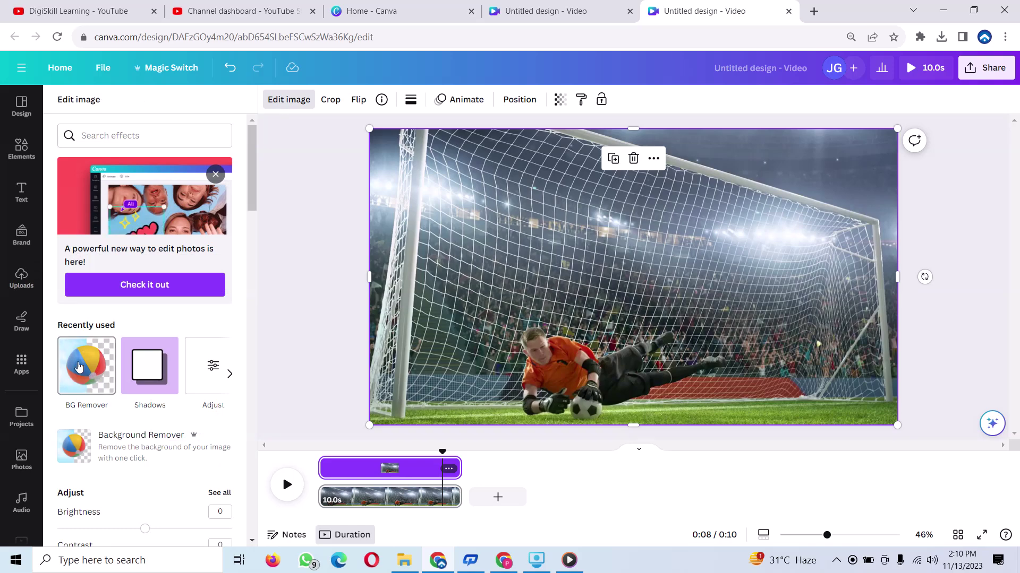
Remove the diving keeper's background and shorten its timing bar to 5.5 s.
left_click(79, 367)
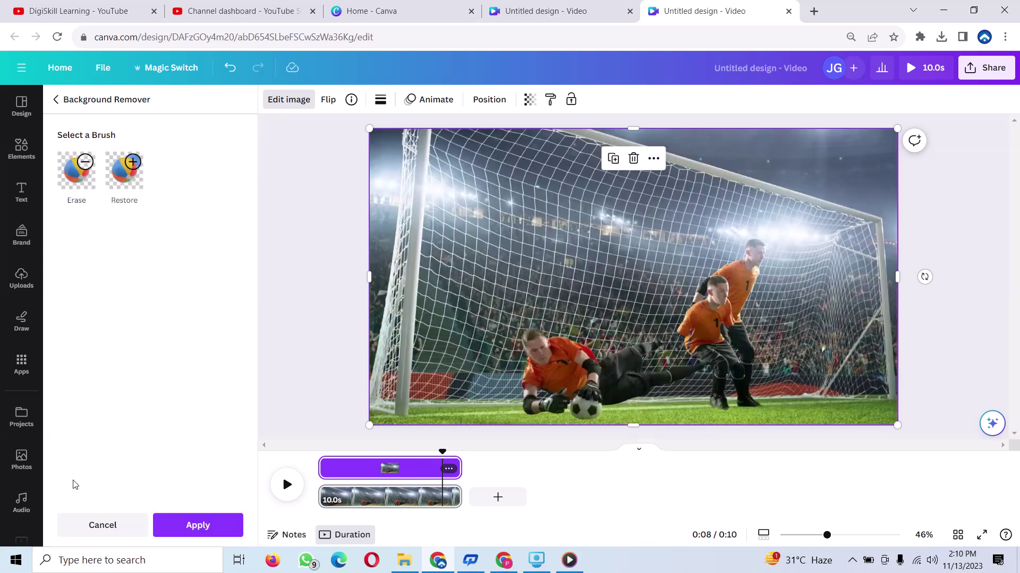
left_click(166, 540)
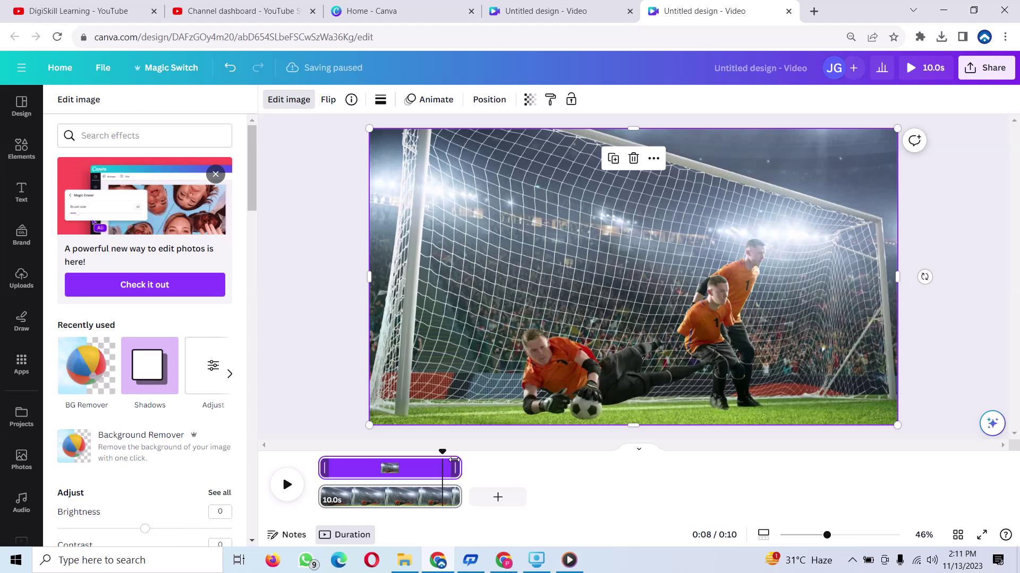
left_click_drag(410, 463, 390, 465)
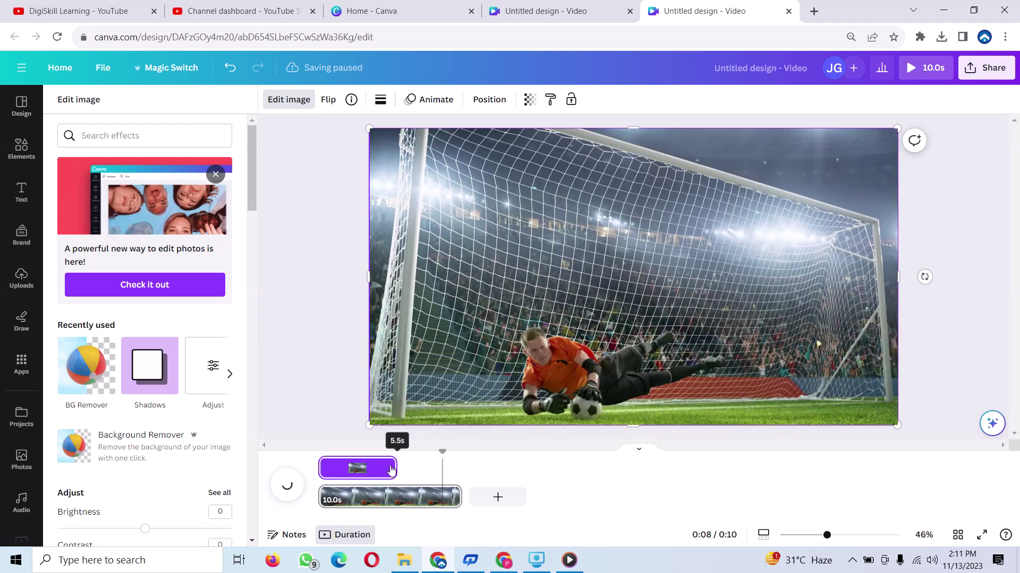
Shorten the diving-goalkeeper layer to about 5.2 s and replay the preview.
right_click(351, 482)
mouse_move(351, 468)
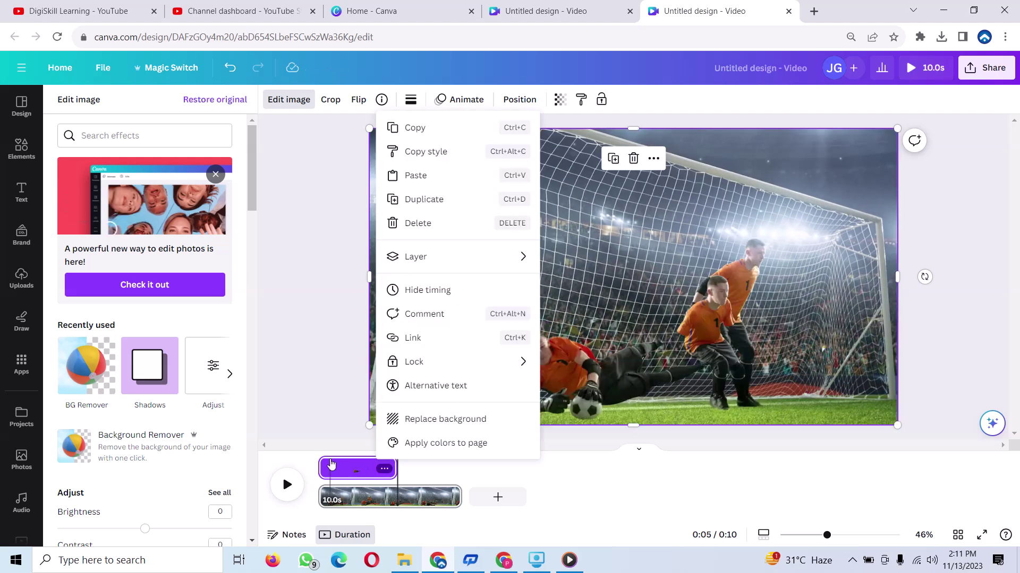
left_click(360, 470)
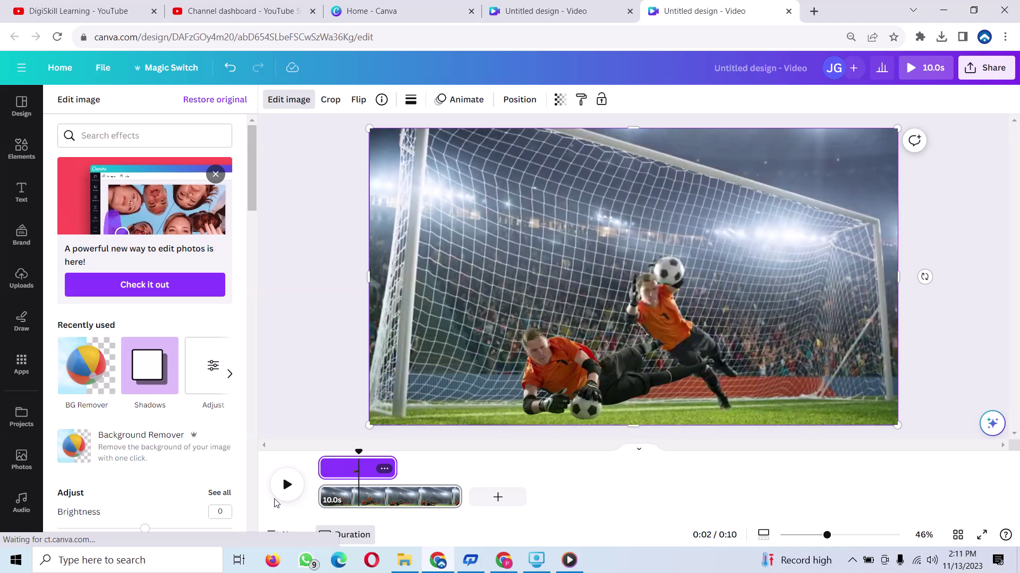
left_click(287, 485)
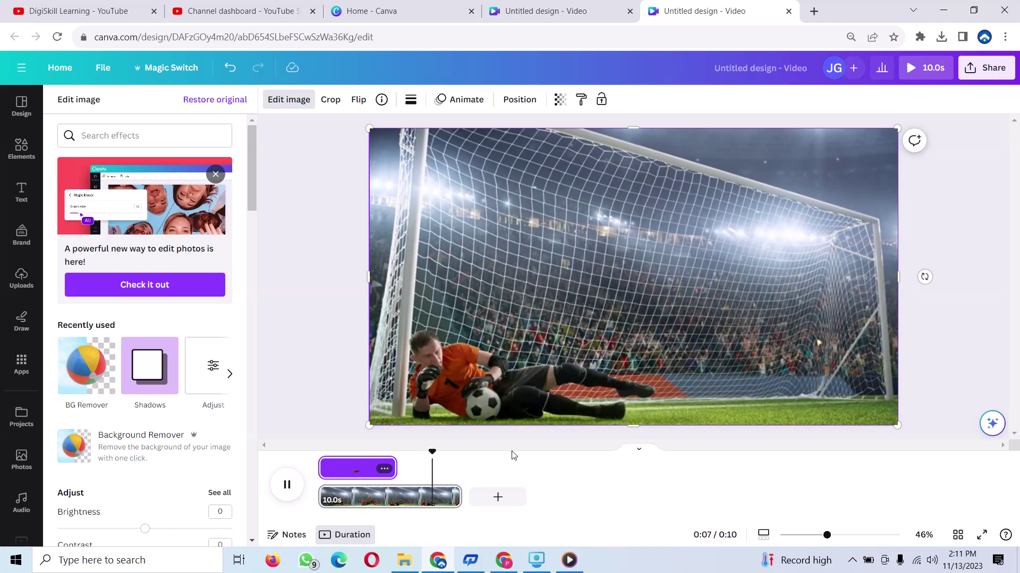
left_click(392, 473)
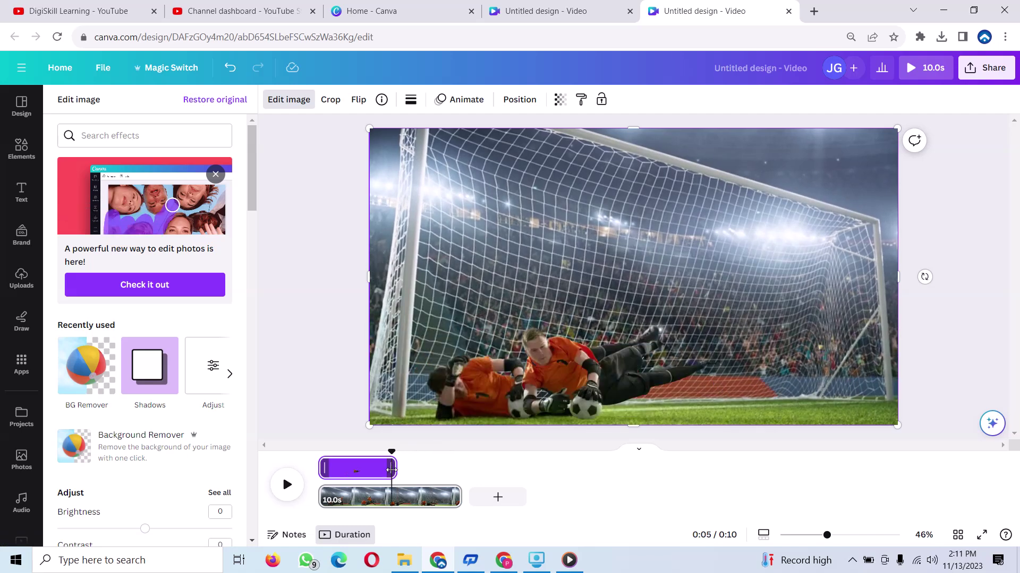
left_click_drag(391, 470, 380, 471)
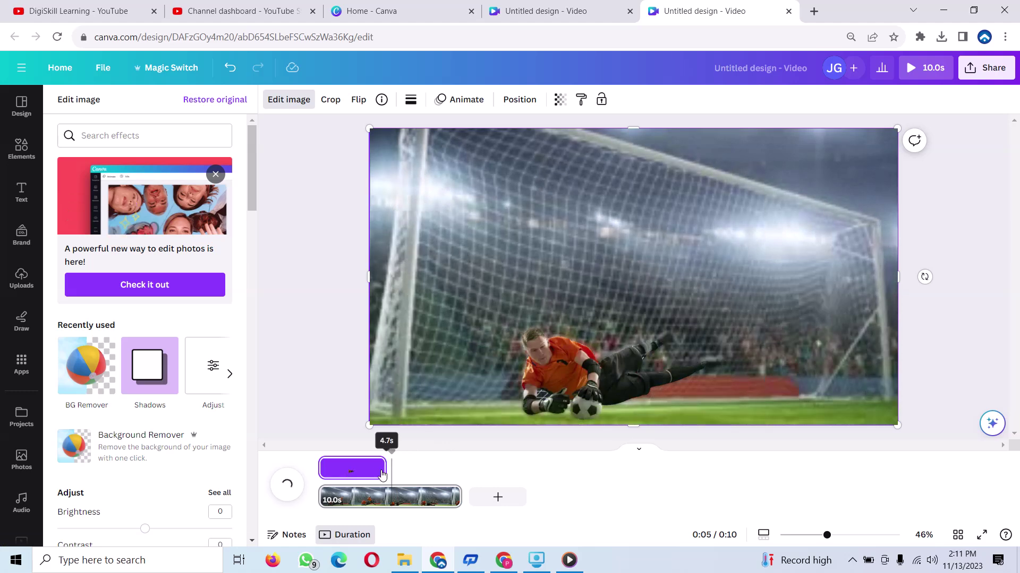
left_click(338, 487)
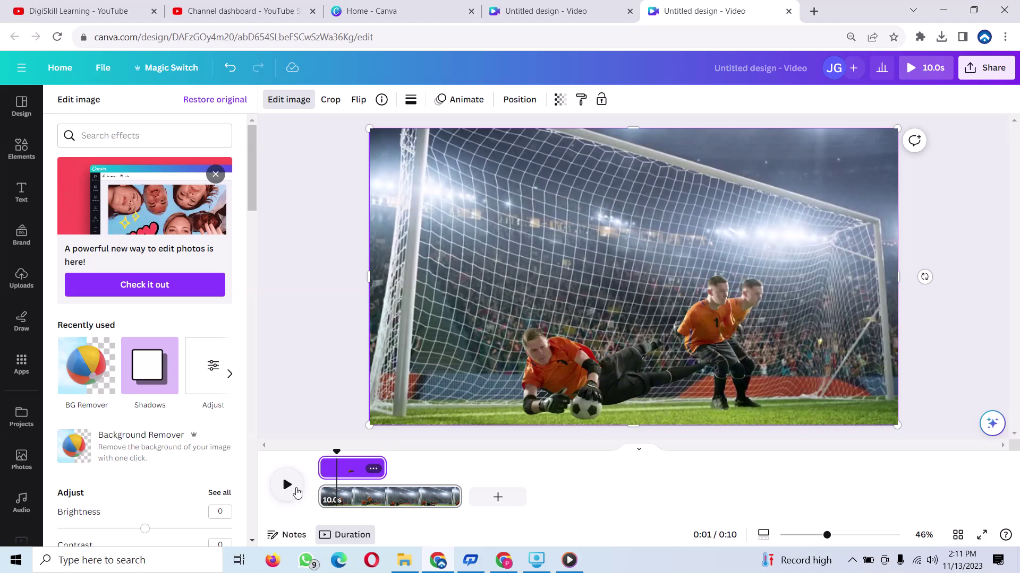
left_click(297, 493)
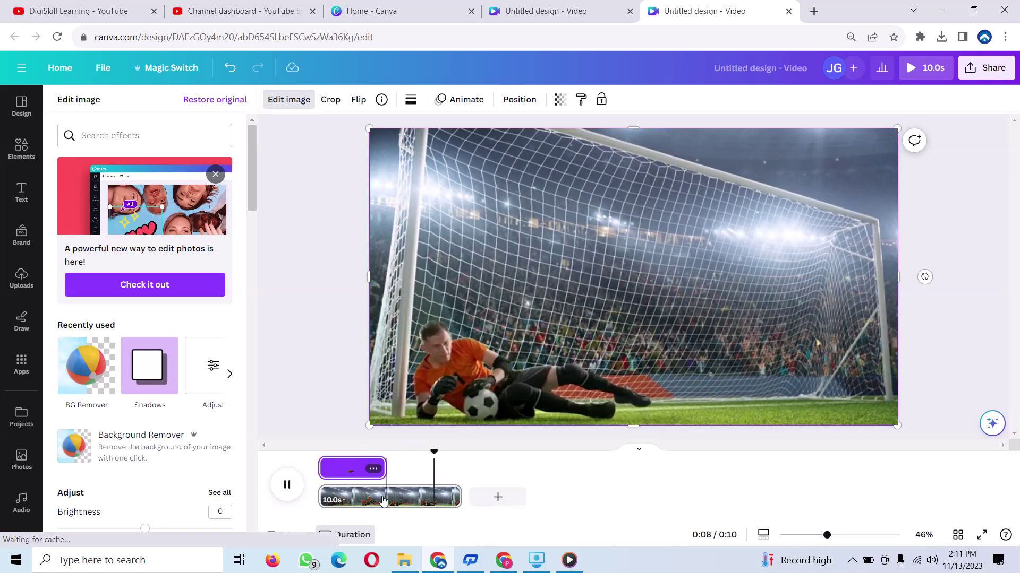
left_click(382, 499)
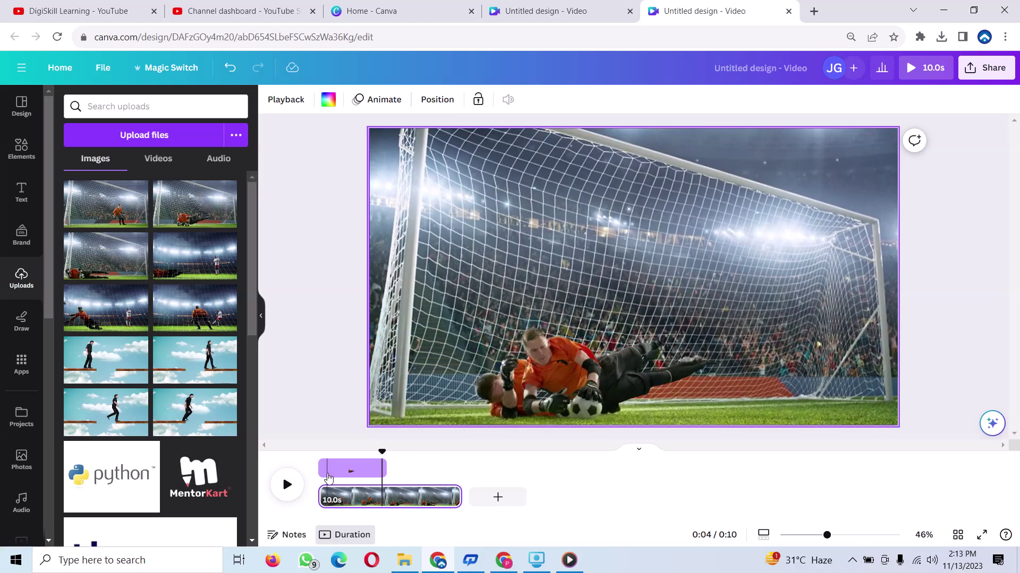
Trim the diving-goalkeeper layer further to about 3.6 s and preview it again.
left_click(382, 474)
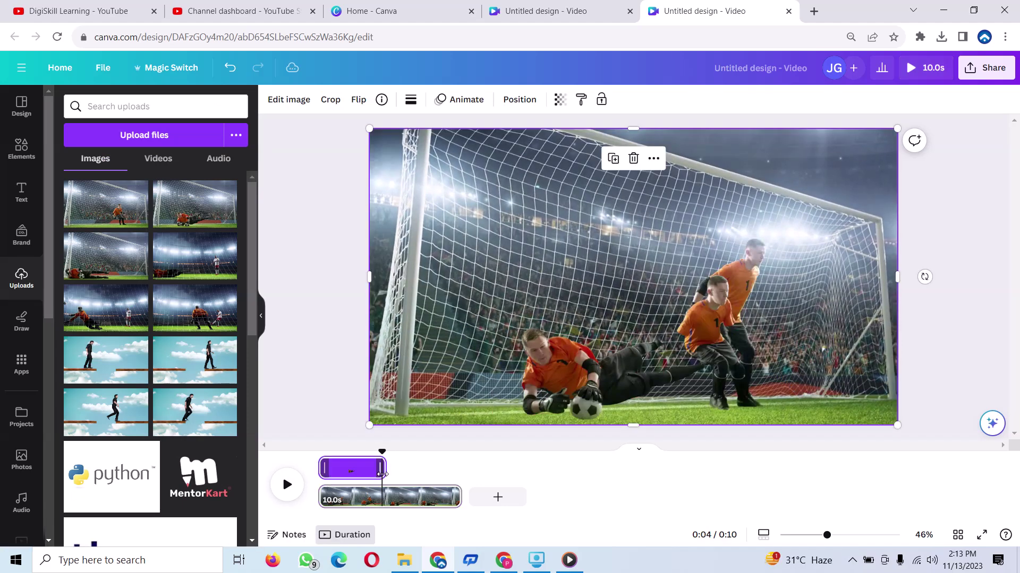
mouse_move(382, 473)
left_mouse_down()
mouse_move(367, 475)
mouse_move(377, 472)
left_mouse_up()
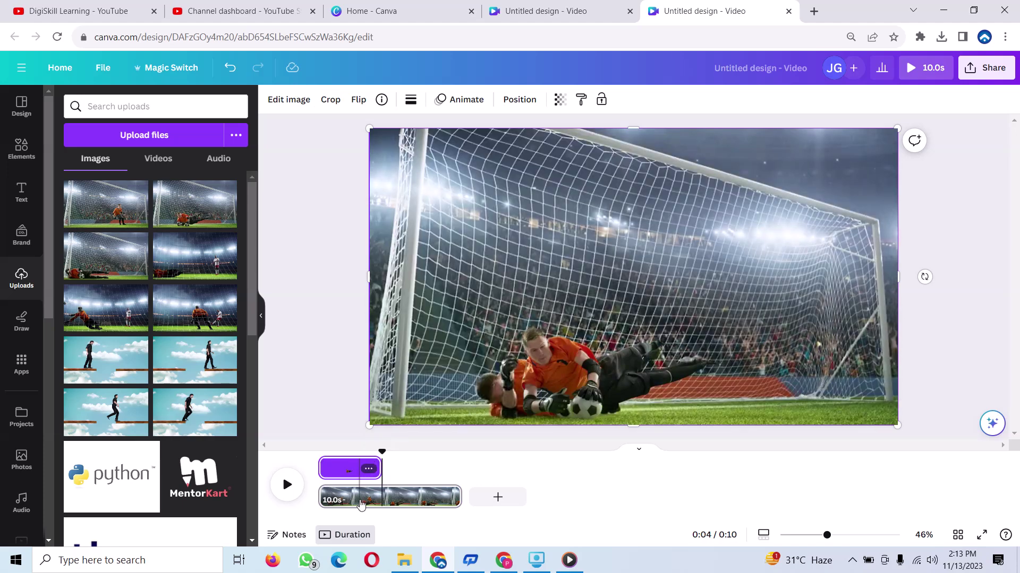
left_click(360, 504)
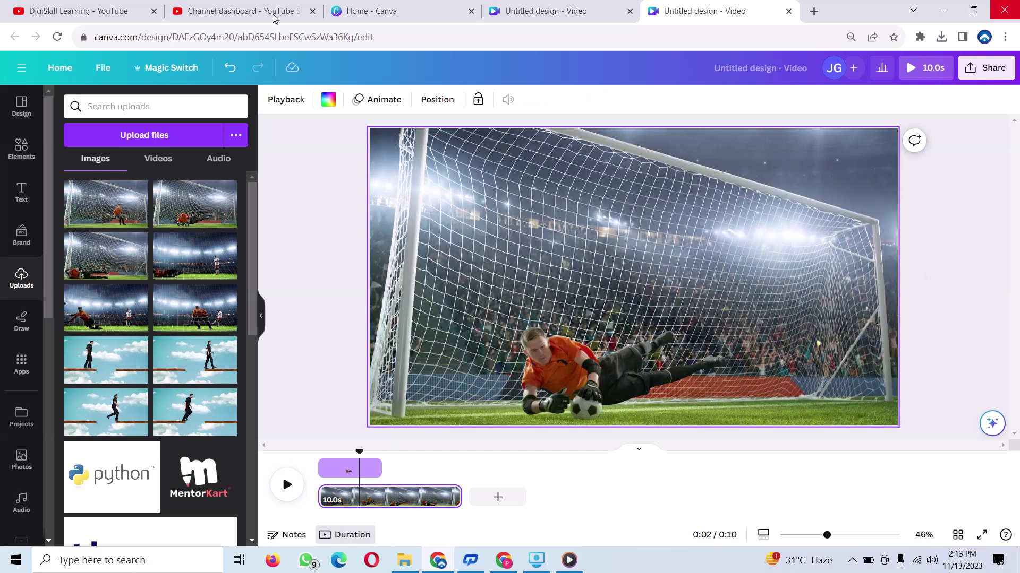
left_click(287, 485)
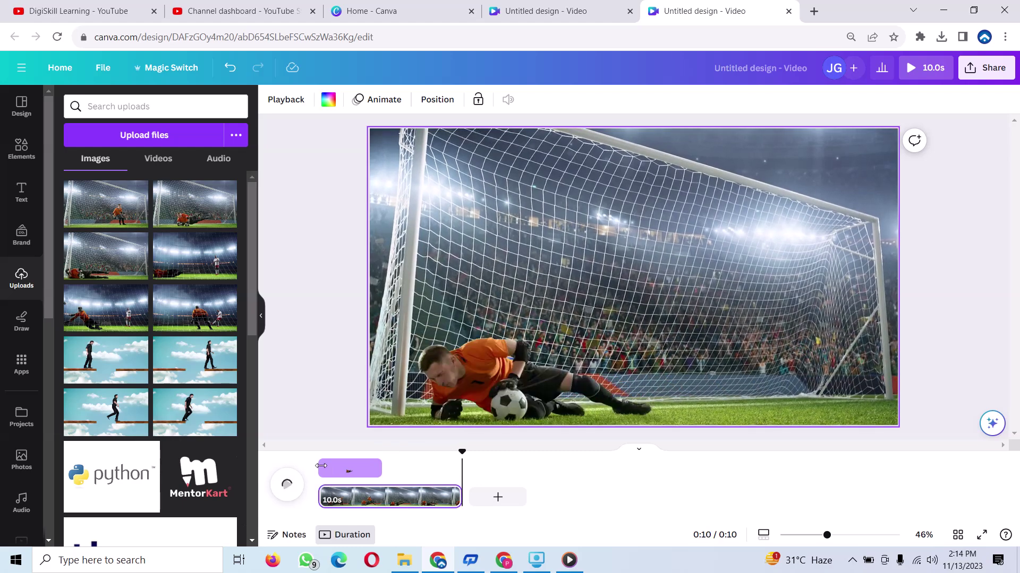
left_click(340, 476)
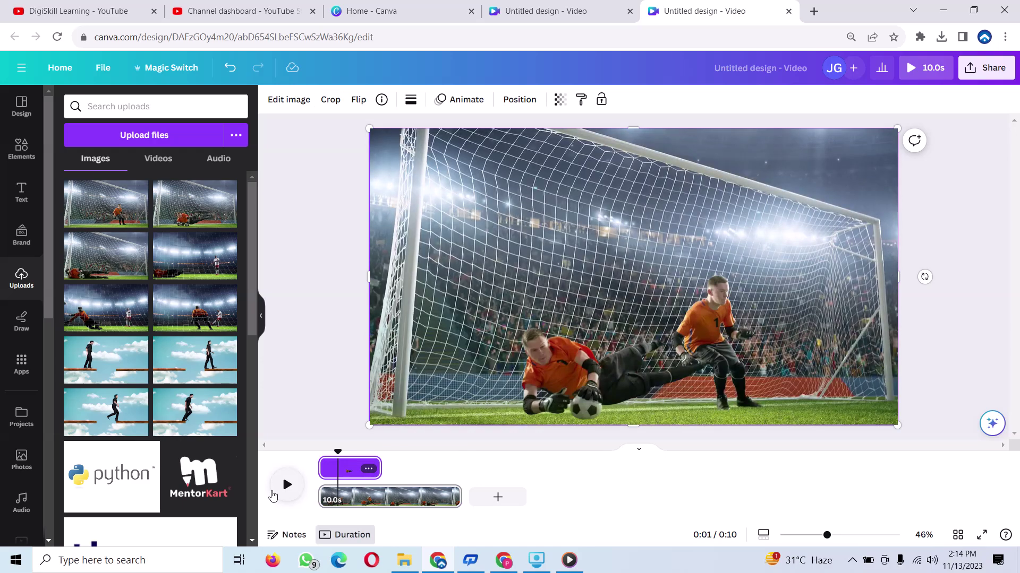
left_click(281, 494)
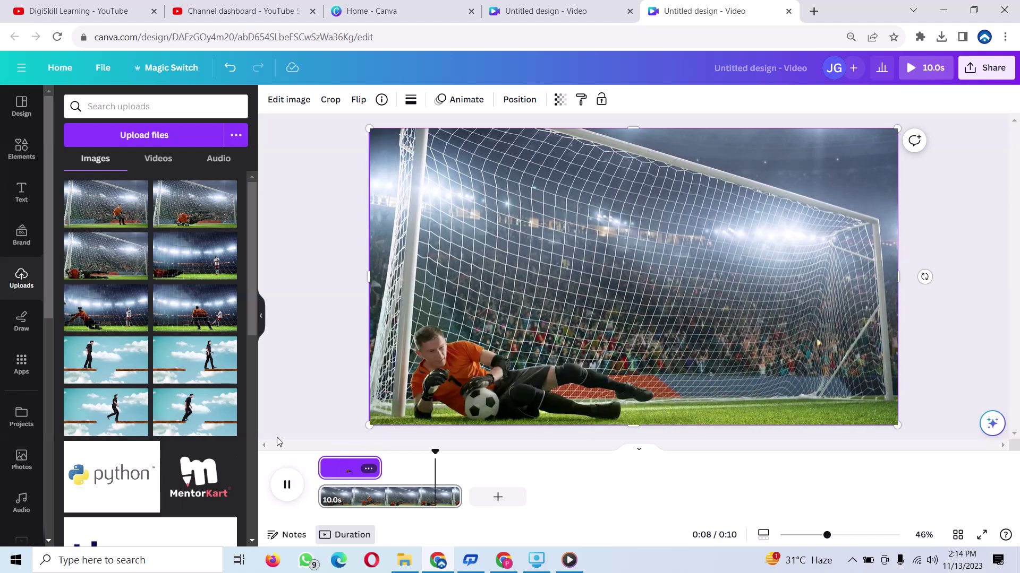
left_click(377, 467)
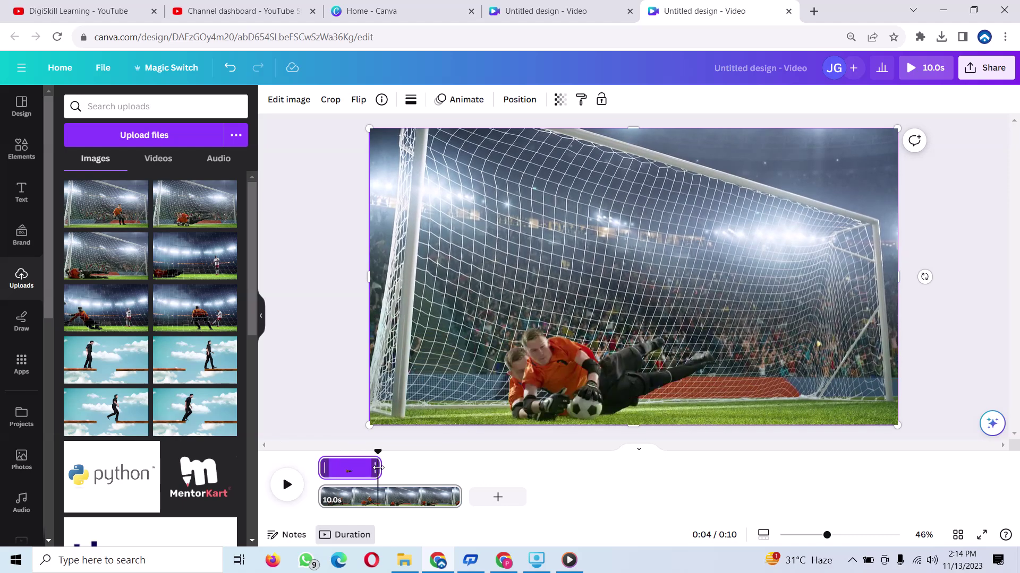
Set the cut-out layer to about 3.9 s and preview, pausing at 0:03.
left_click_drag(378, 468, 374, 468)
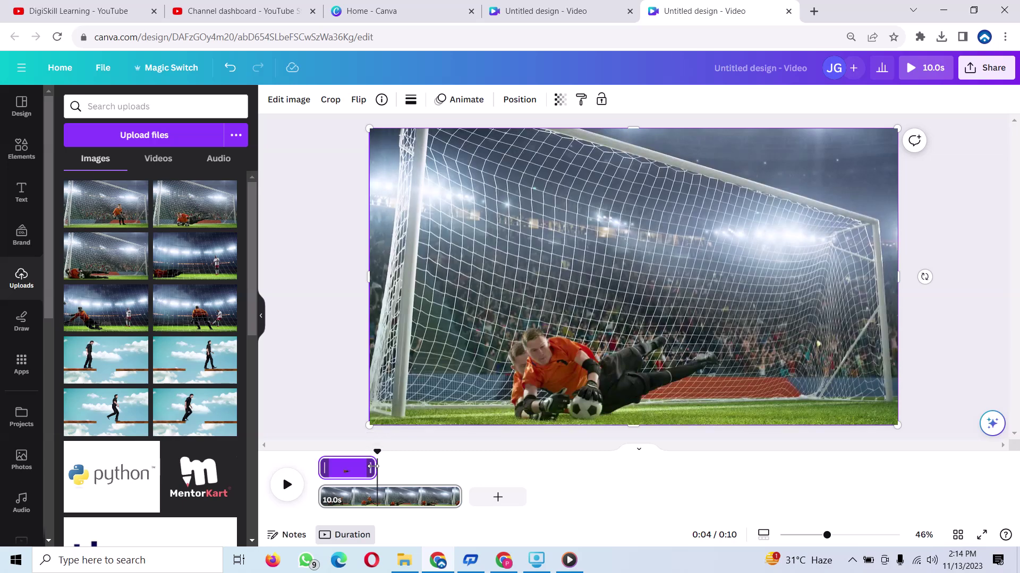
left_click_drag(373, 467, 371, 466)
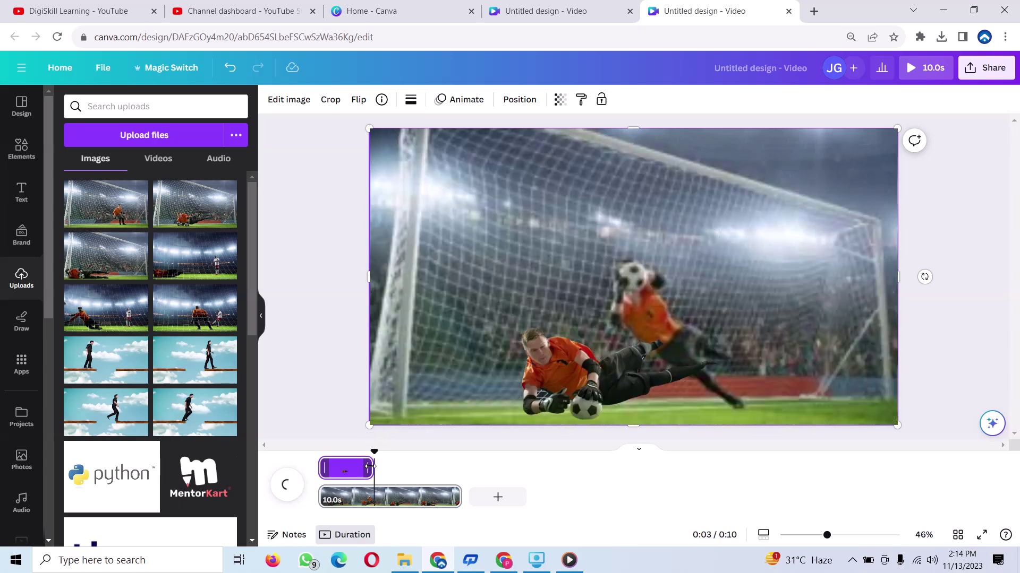
left_click(318, 466)
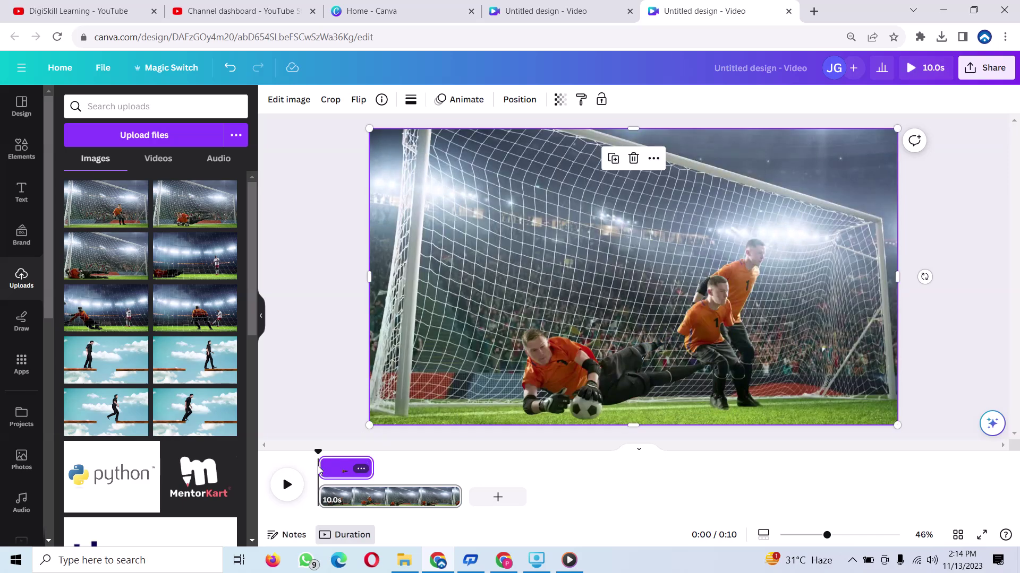
left_click(358, 469)
left_click(333, 484)
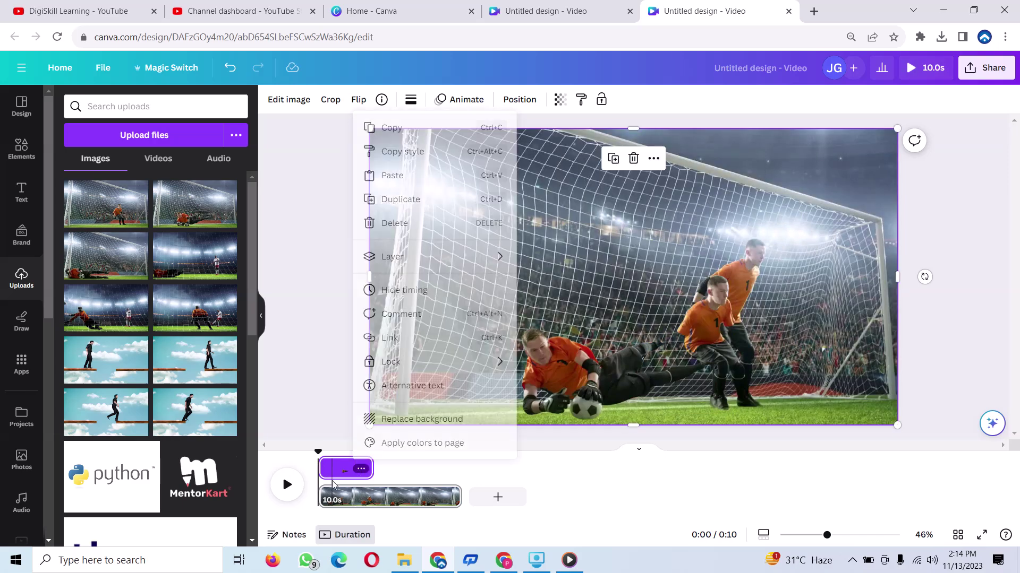
left_click(333, 484)
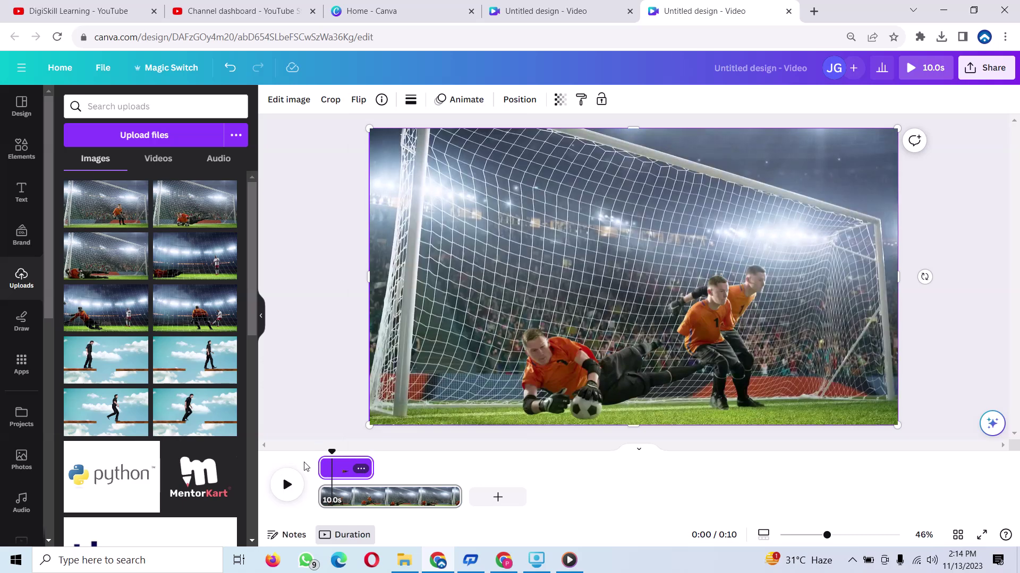
left_click(287, 485)
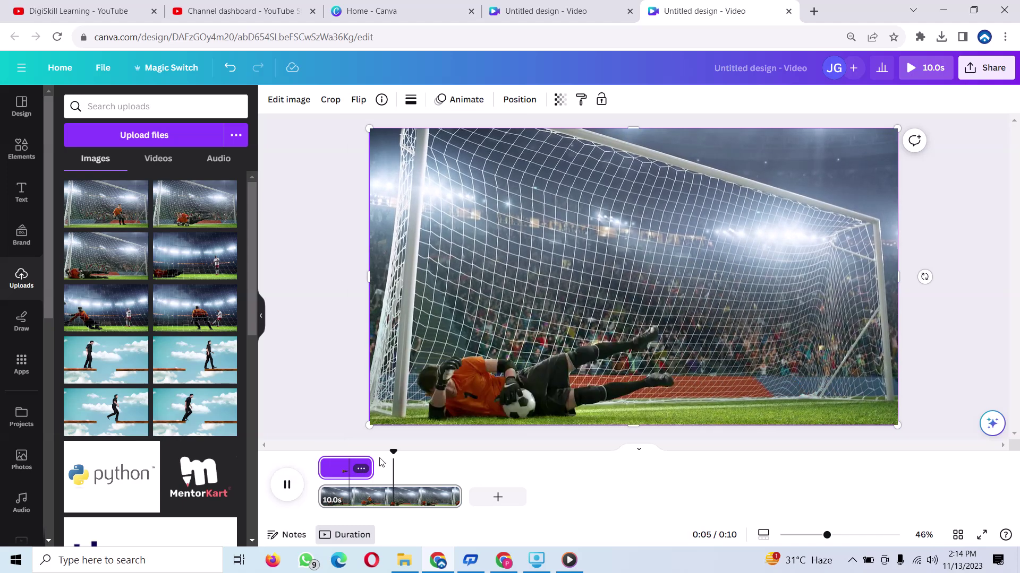
left_click(371, 463)
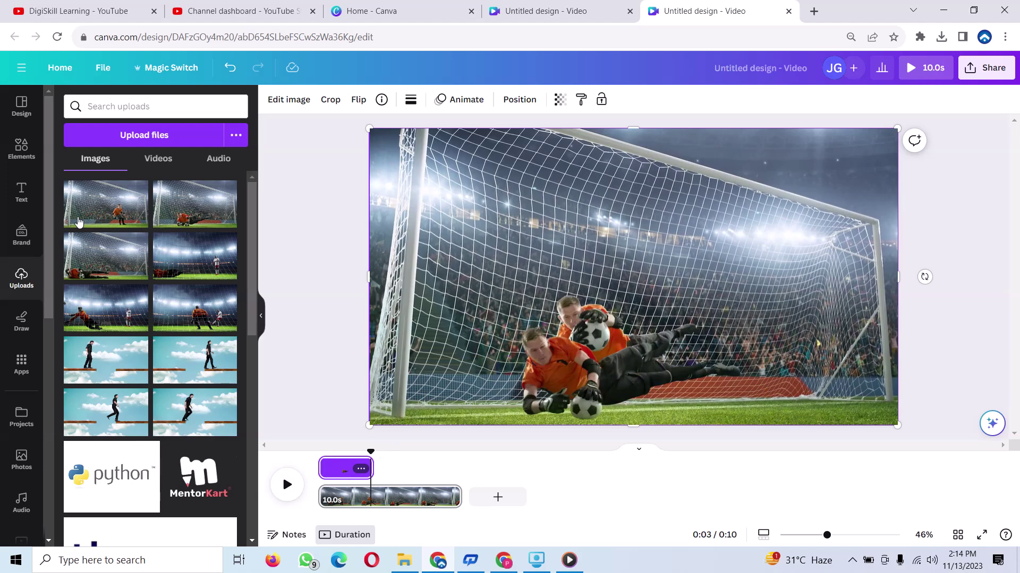
Add a third goalkeeper photo and stretch it to fill the canvas.
left_click(77, 259)
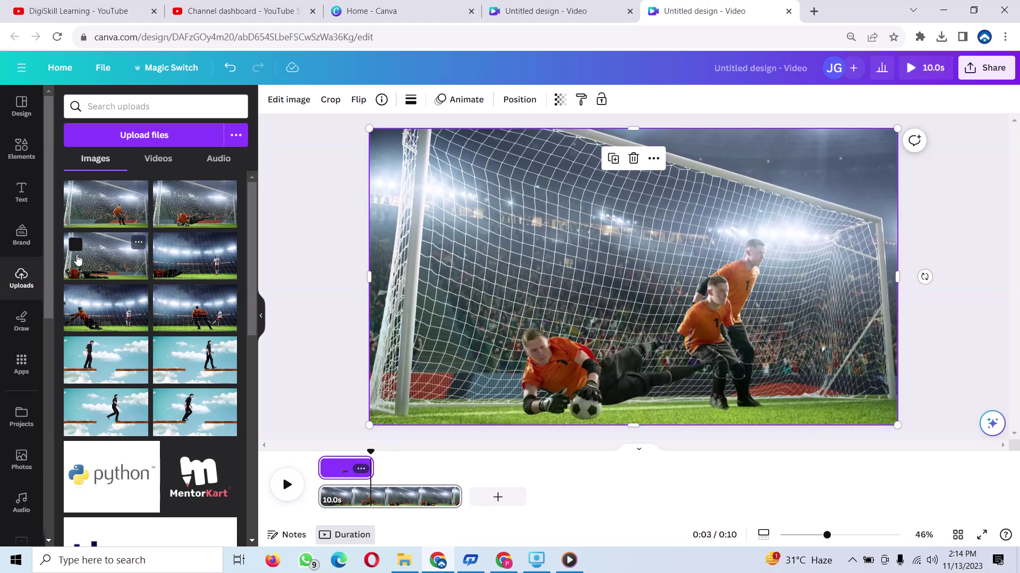
mouse_move(650, 282)
left_mouse_down()
mouse_move(579, 258)
mouse_move(598, 256)
left_mouse_up()
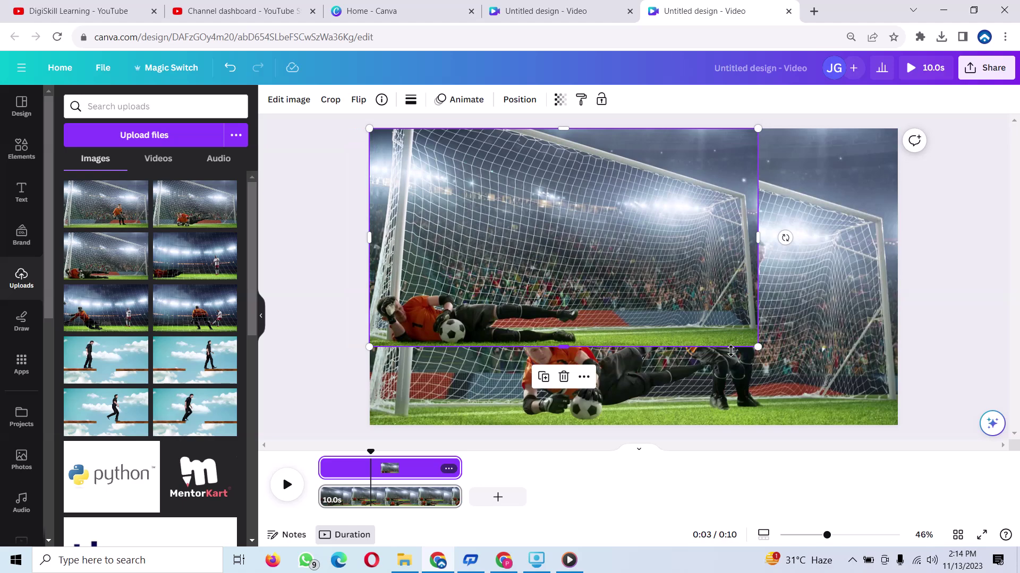
left_click_drag(758, 349, 893, 429)
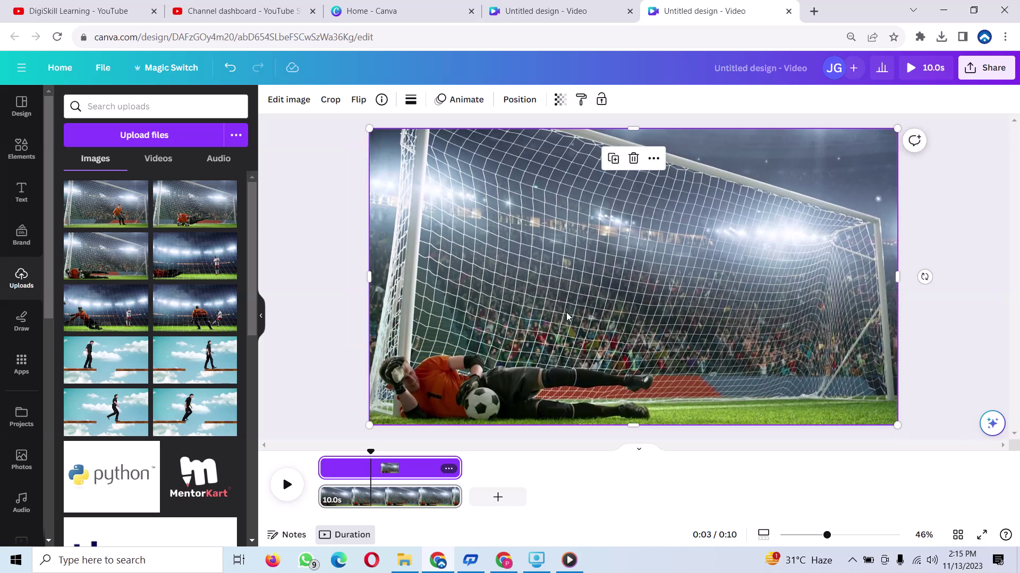
Remove the third photo's background with Background Remover.
left_click(285, 101)
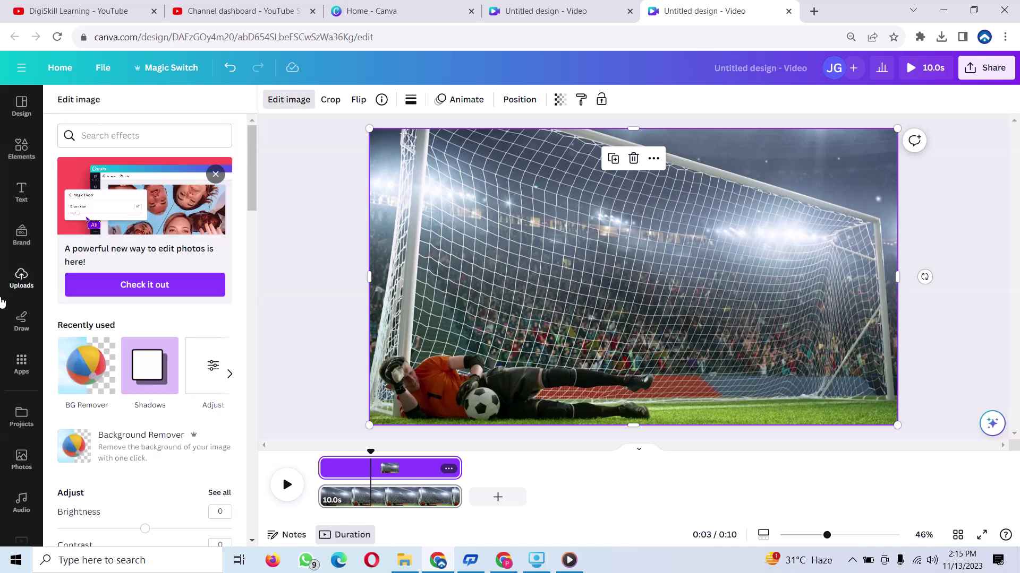
left_click(132, 435)
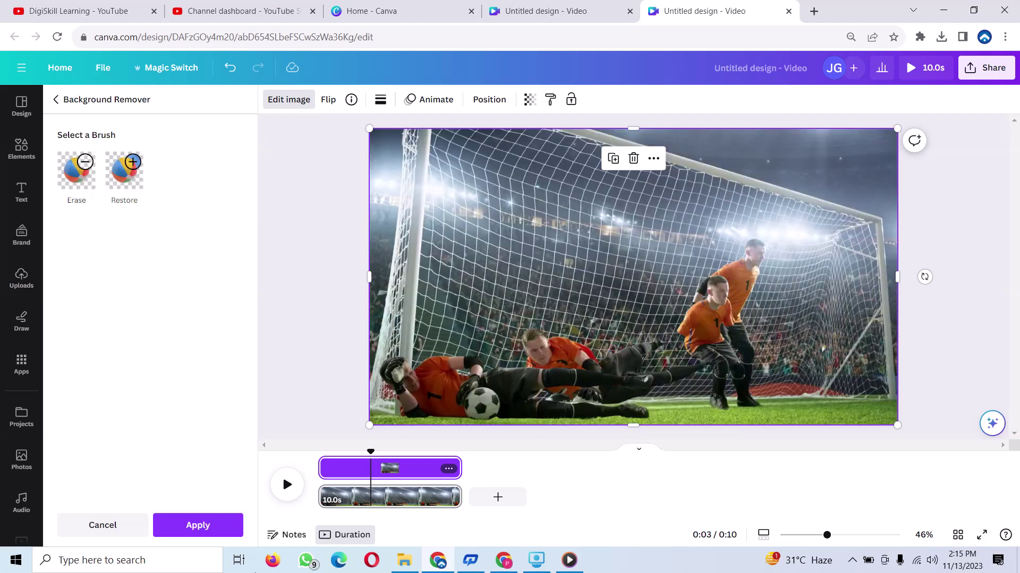
left_click(198, 525)
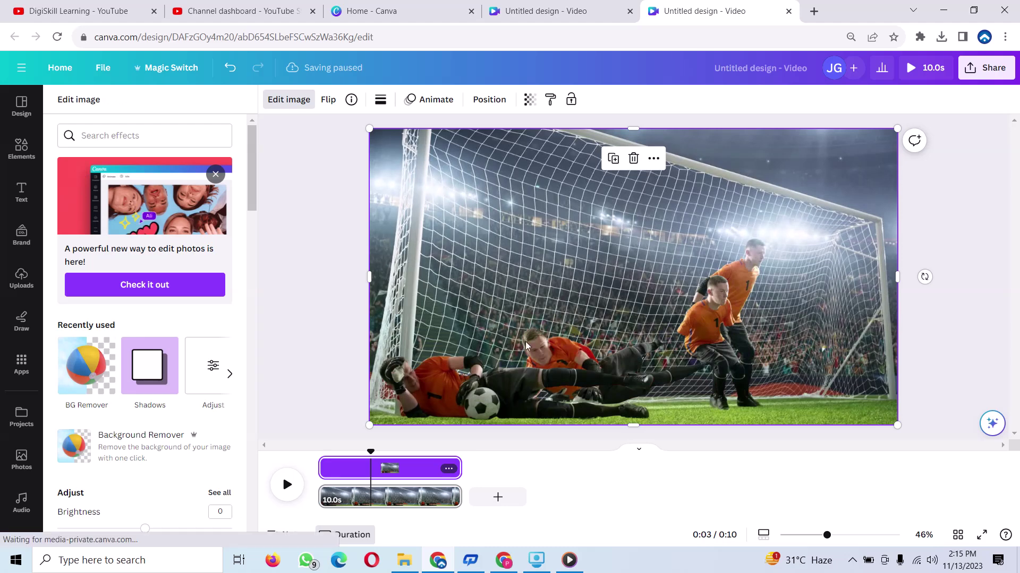
Shorten the new goalkeeper layer near the video's end and preview from 0:06.
left_click(459, 462)
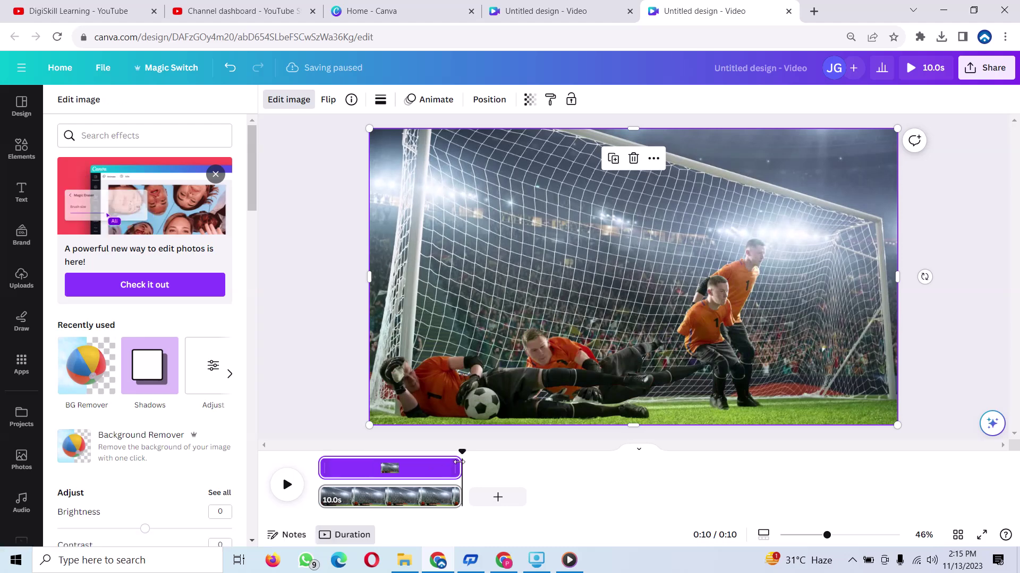
left_click(457, 465)
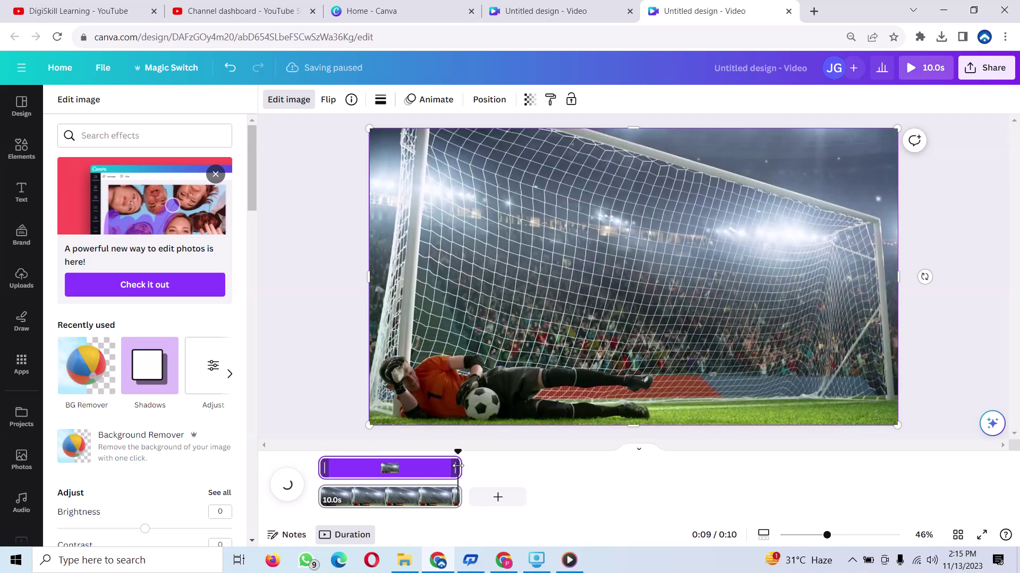
left_click_drag(448, 469, 454, 471)
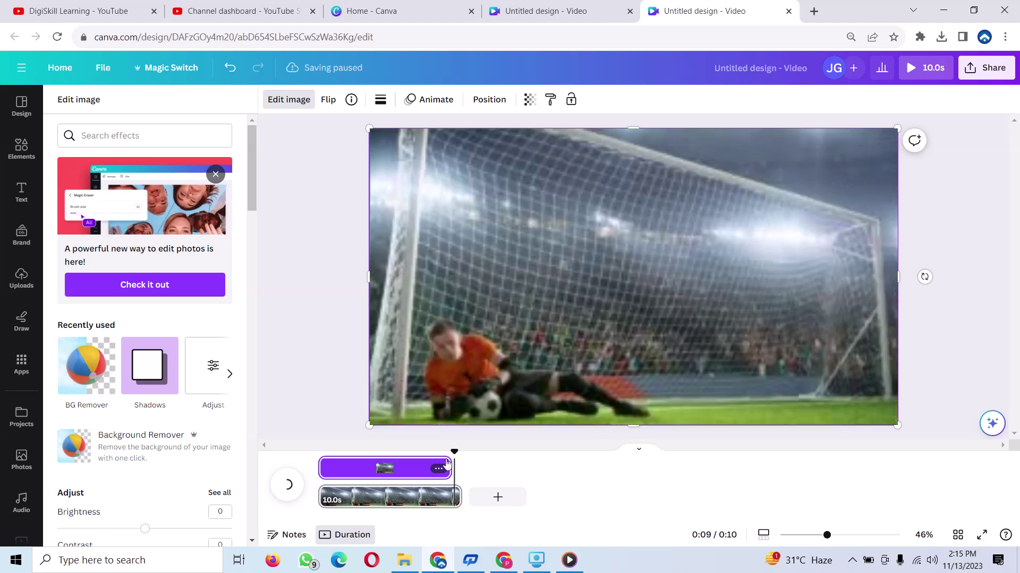
left_click(445, 467)
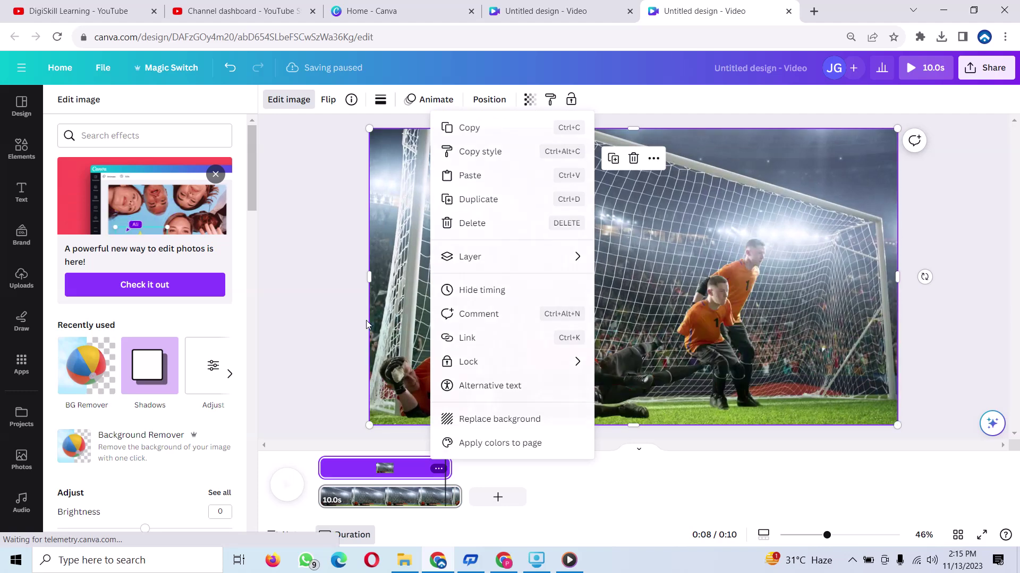
left_click(403, 400)
left_click(403, 484)
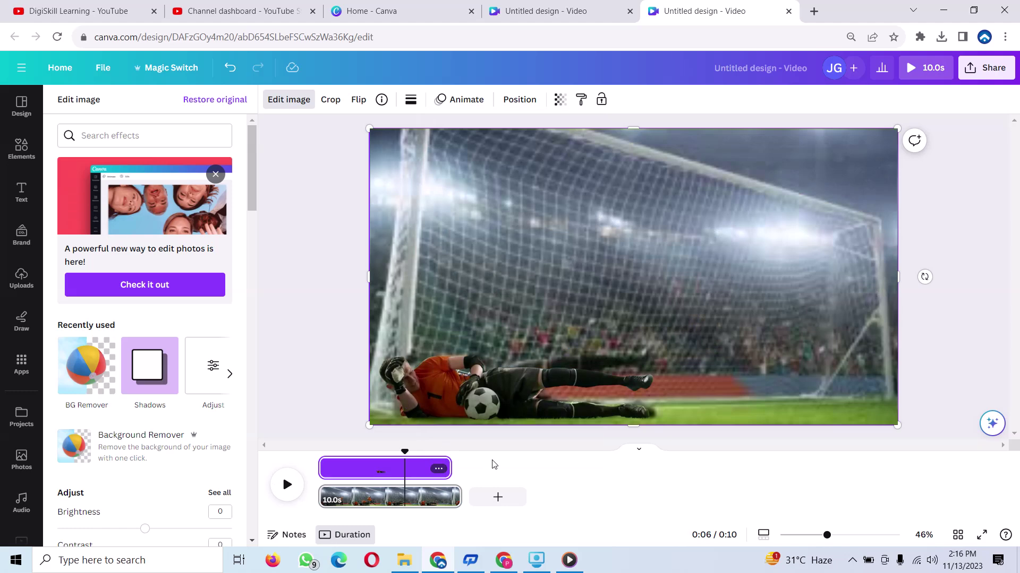
left_click(286, 486)
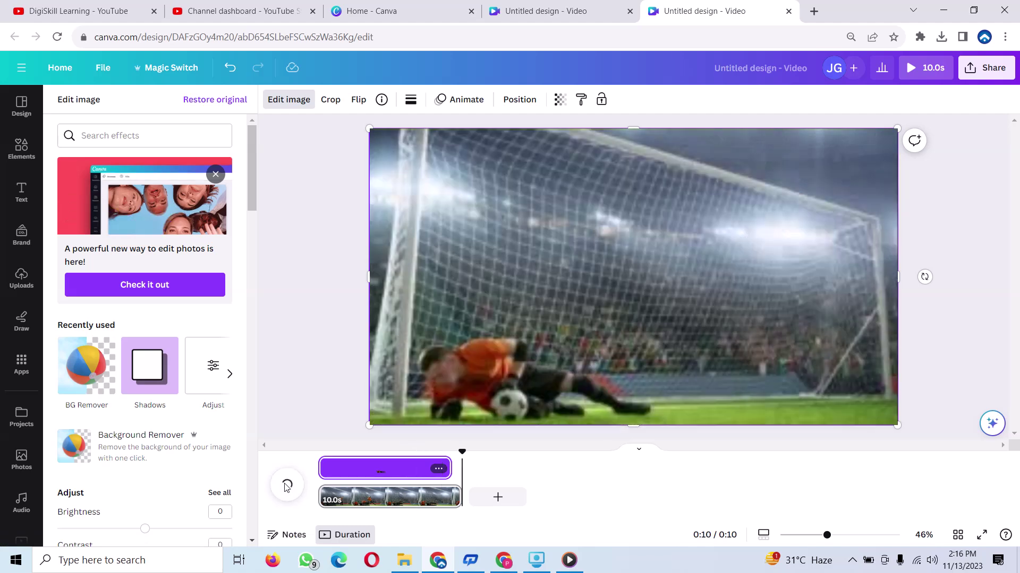
Cut the top goalkeeper layer to 8.3 s, trim the video to 7.5 s, and play it.
left_click(441, 463)
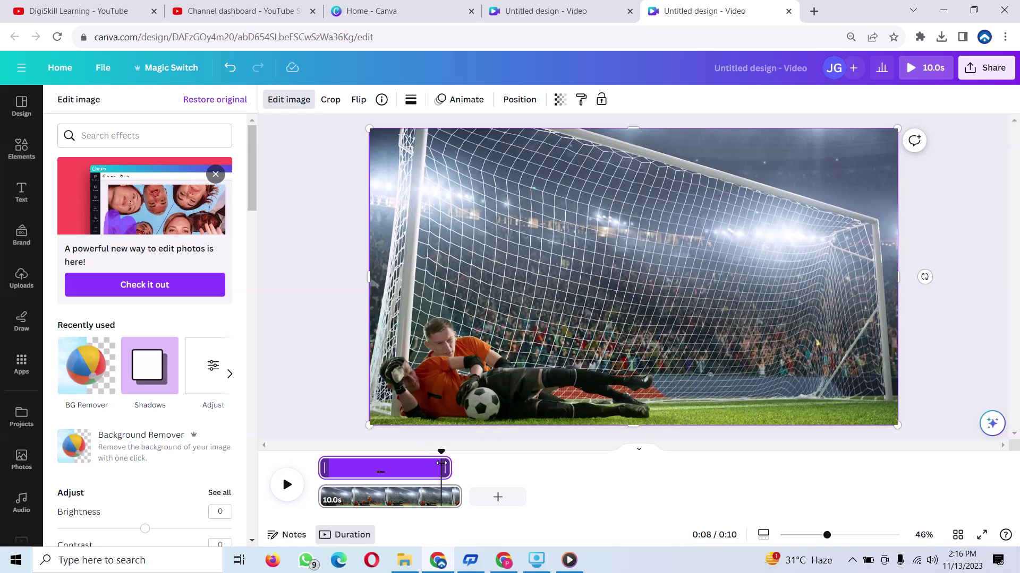
left_click_drag(441, 464, 437, 464)
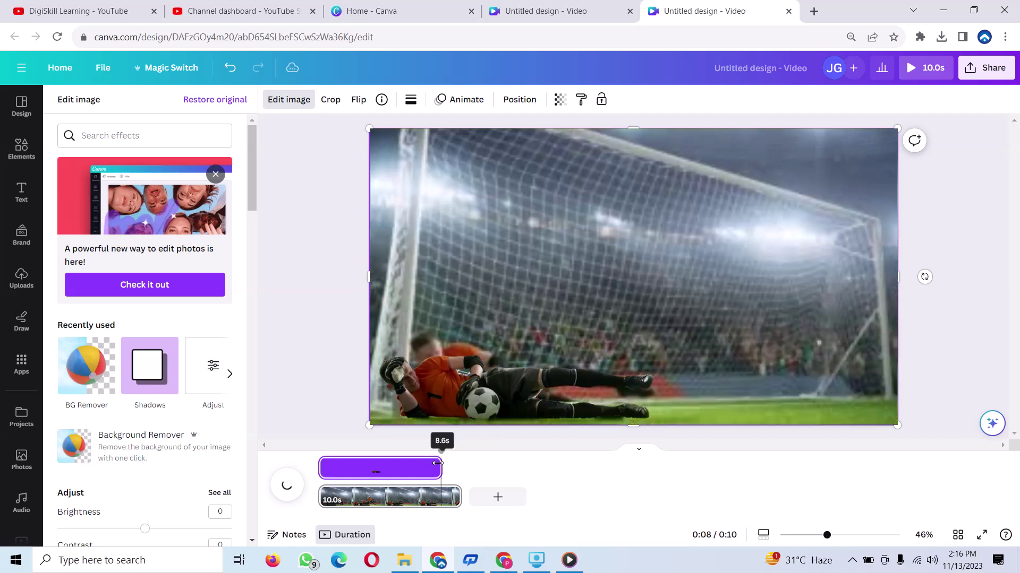
left_click(423, 497)
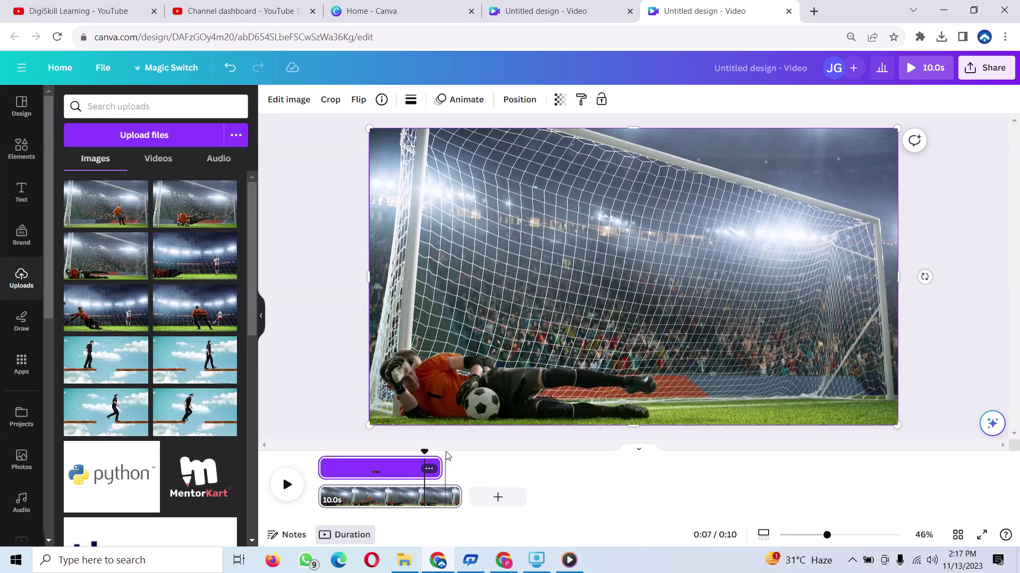
left_click(439, 464)
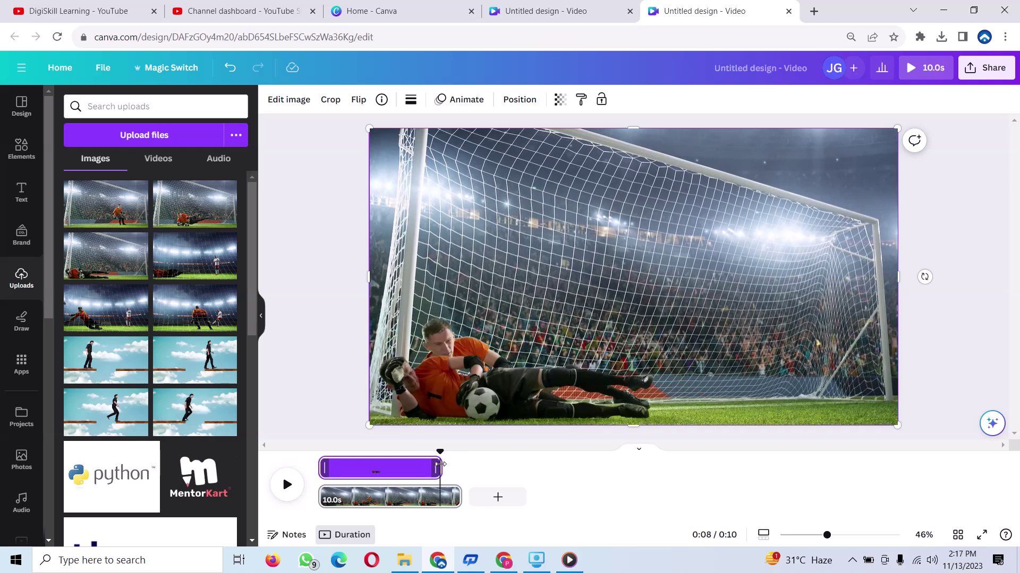
left_click_drag(440, 465, 430, 468)
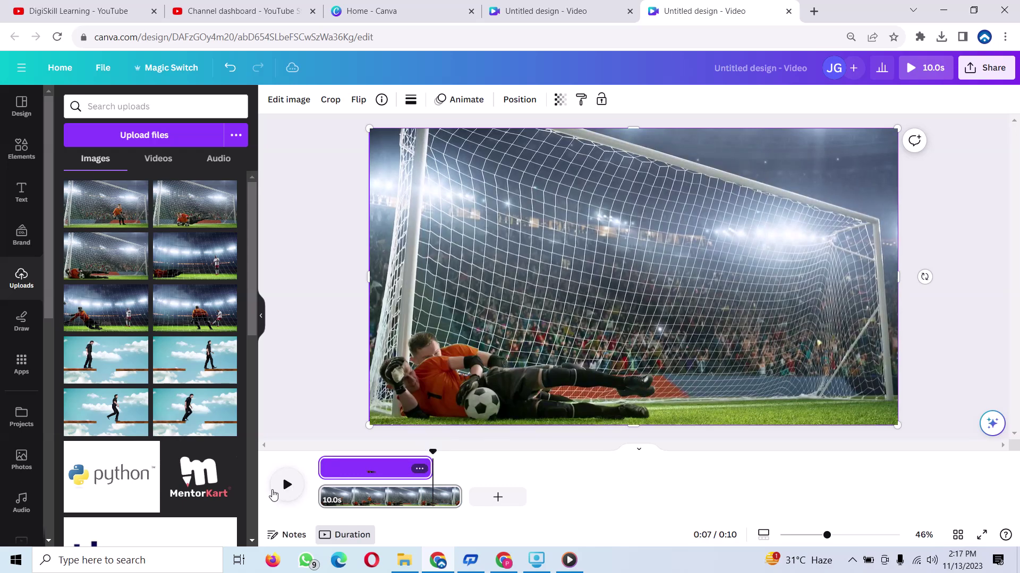
left_click_drag(426, 474, 291, 493)
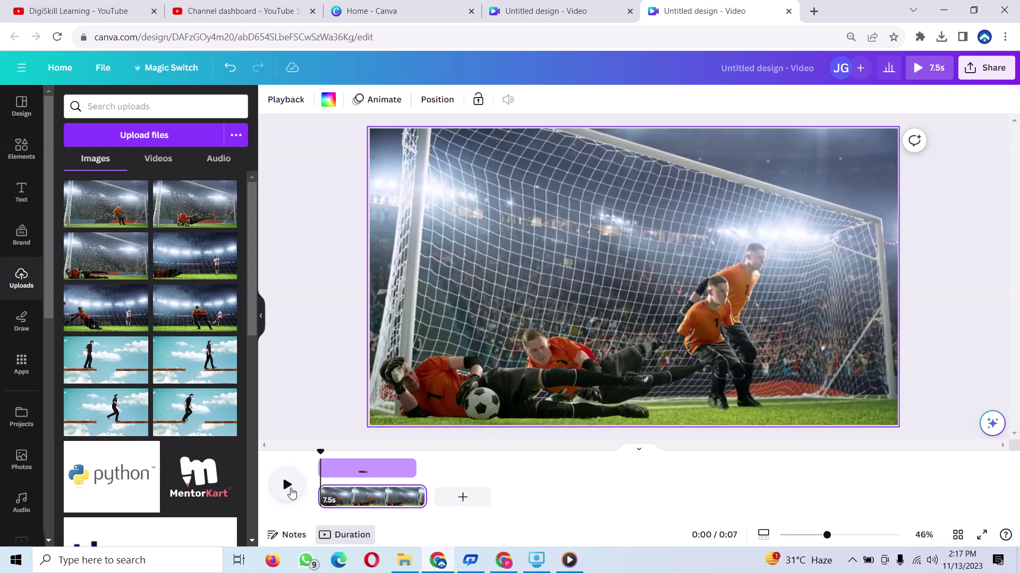
left_click(290, 491)
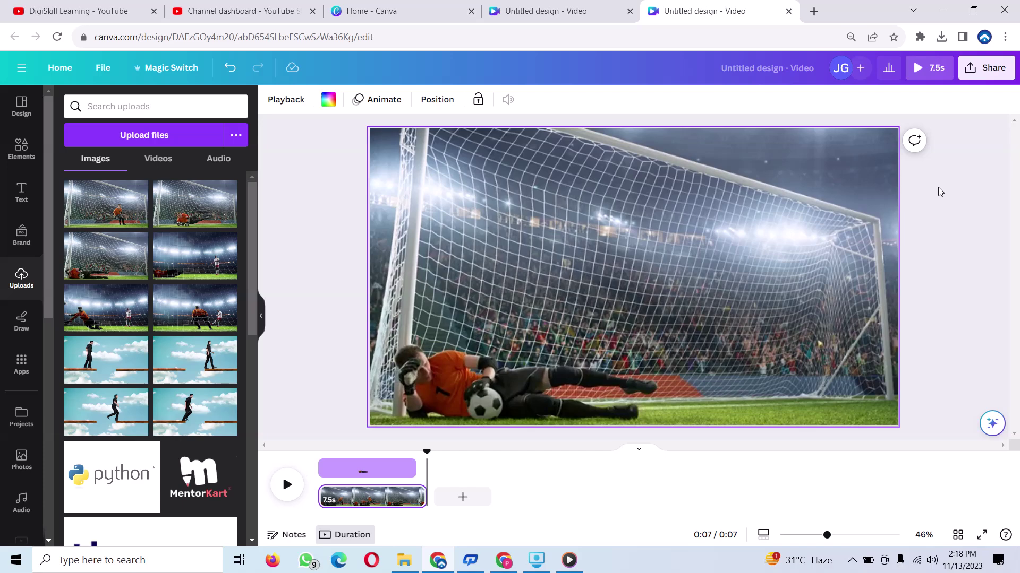
Download the design as a 1080p MP4 video via Share > Download.
left_click(1007, 72)
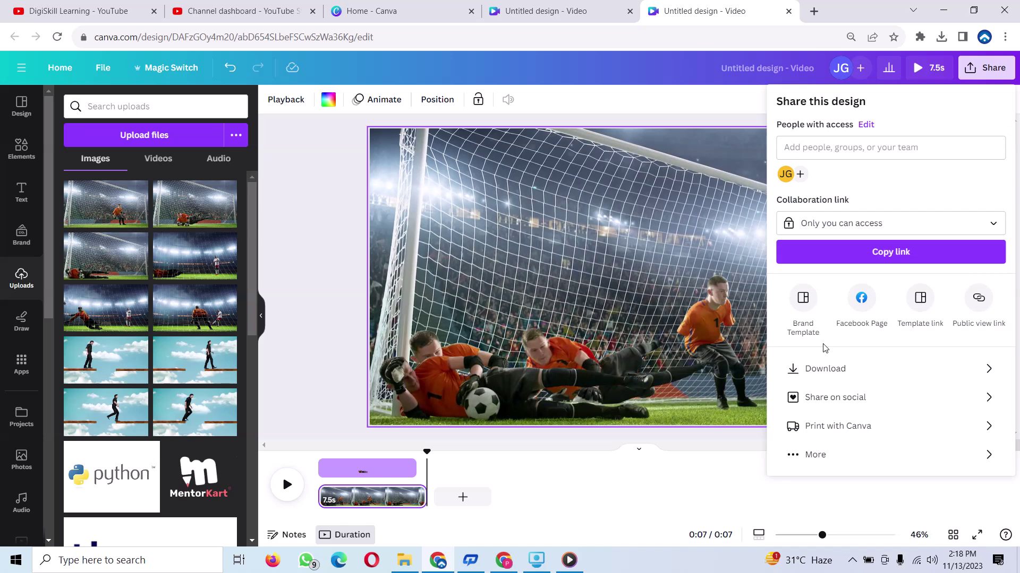
left_click(876, 368)
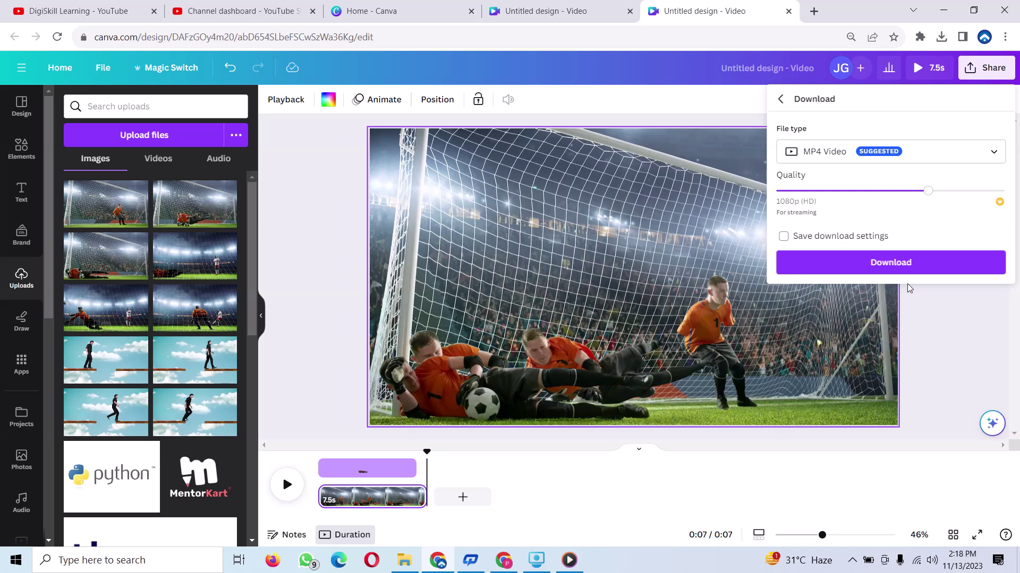
left_click(968, 272)
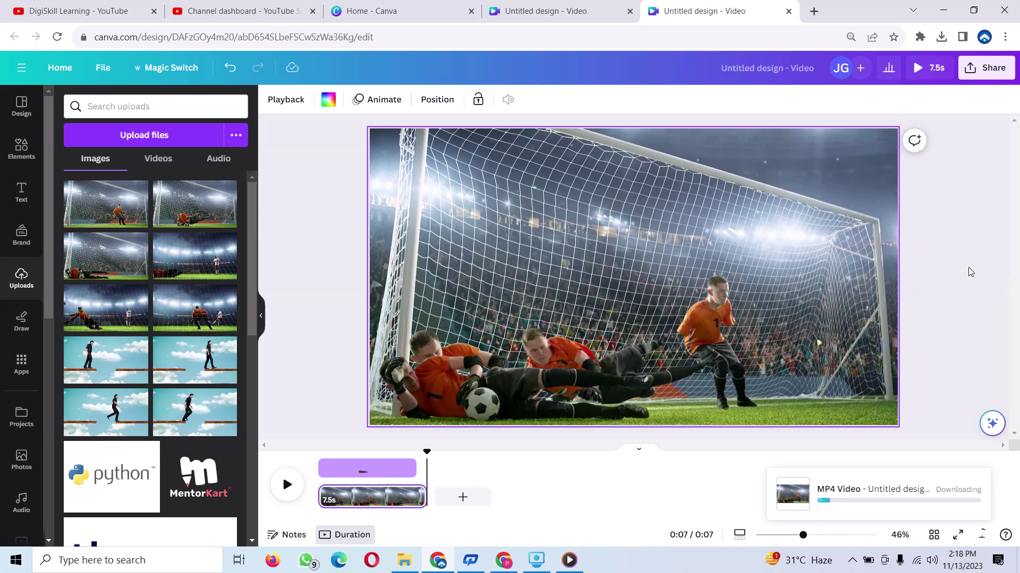